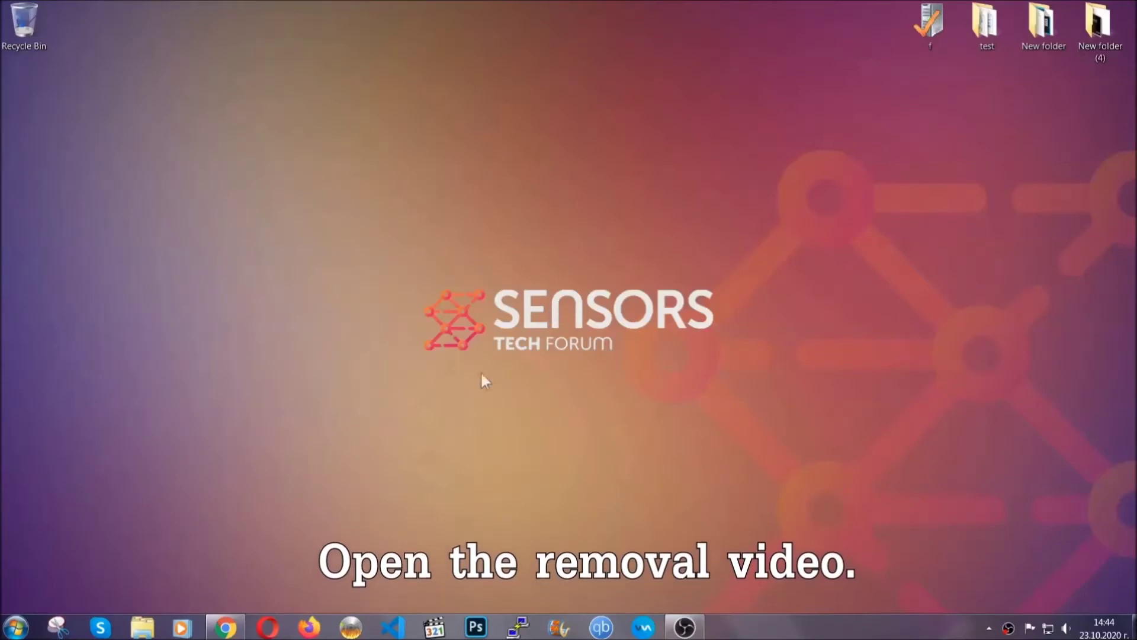
# Step: Bring up Chrome from the taskbar showing the YouTube ransomware removal video
pyautogui.click(227, 629)
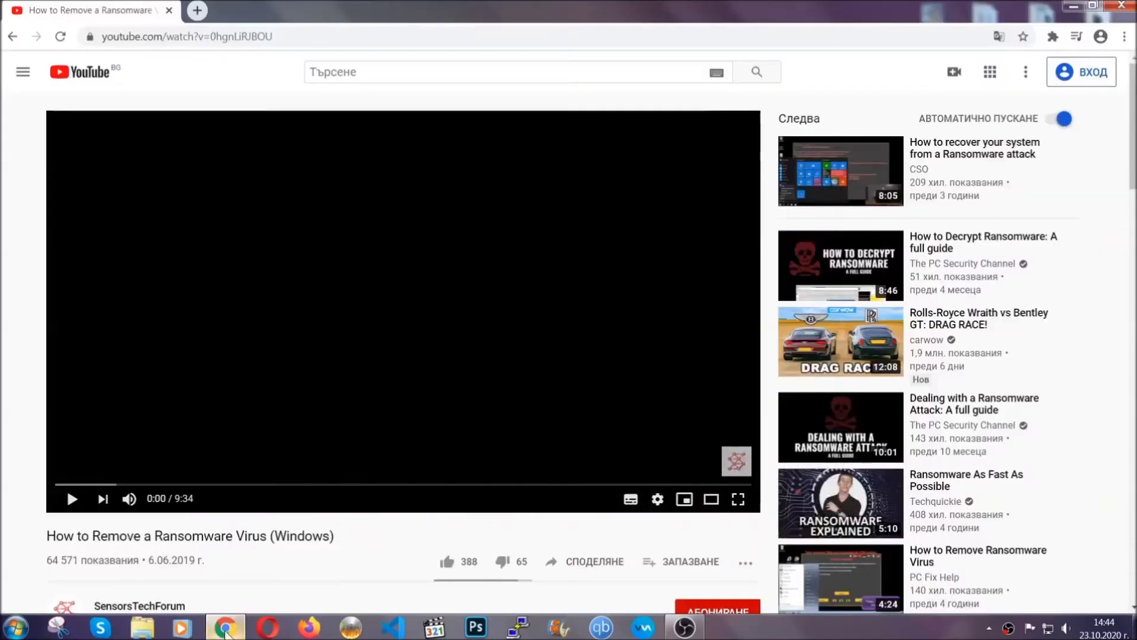
pyautogui.scroll(-3, 206, 484)
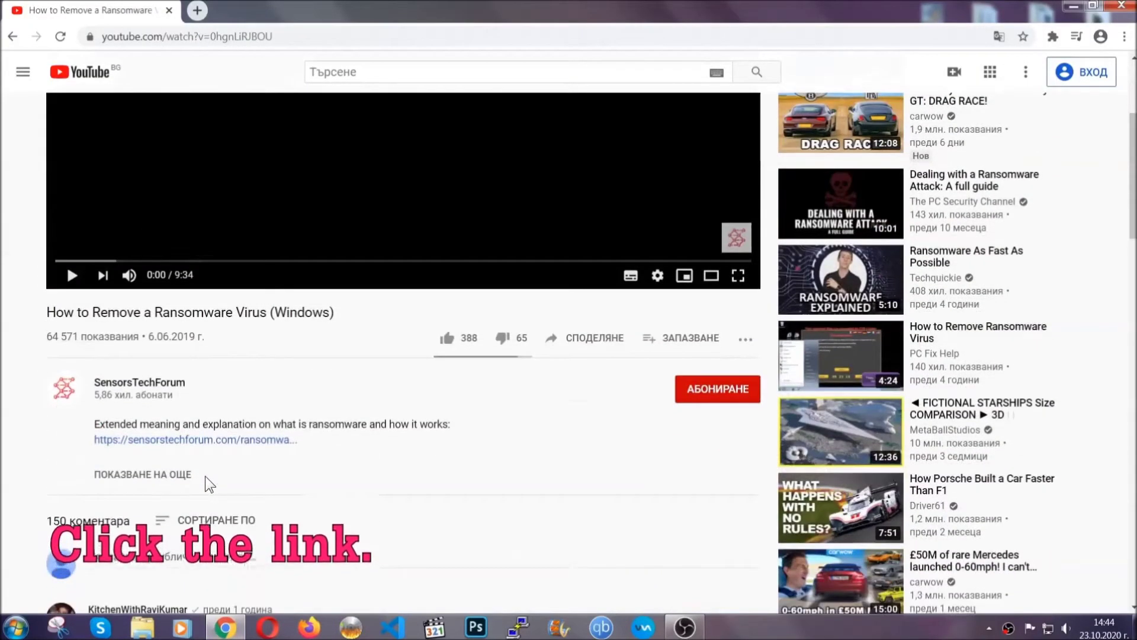
# Step: Follow the video description link to the Sensors Tech Forum article
pyautogui.click(227, 442)
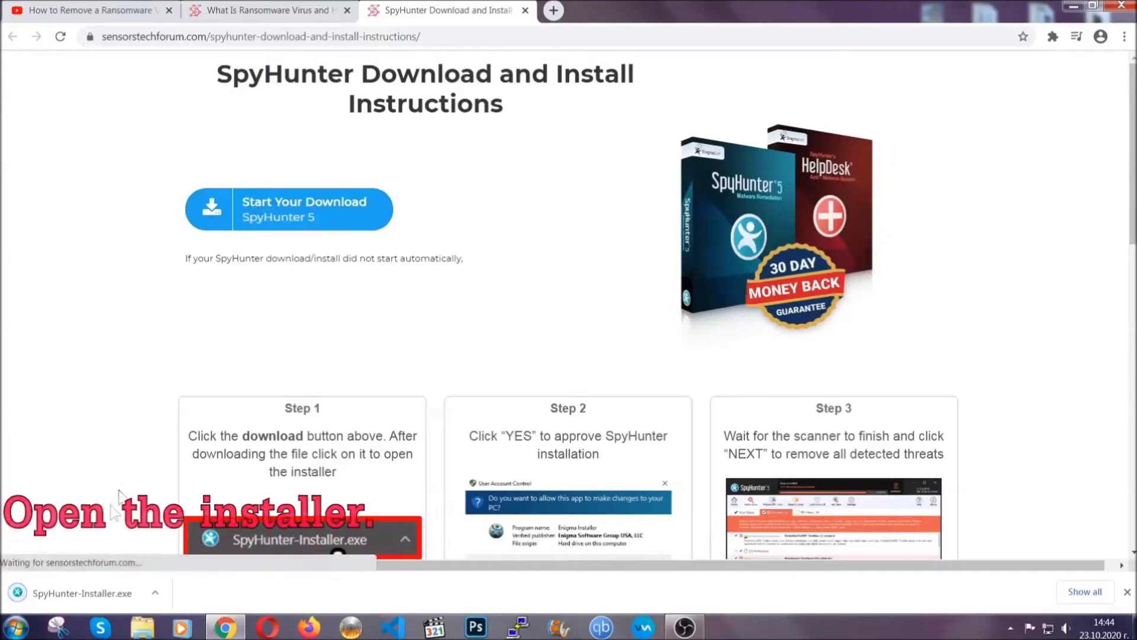
# Step: Run SpyHunter-Installer.exe in English, accept the EULA, and complete the installation
pyautogui.click(81, 592)
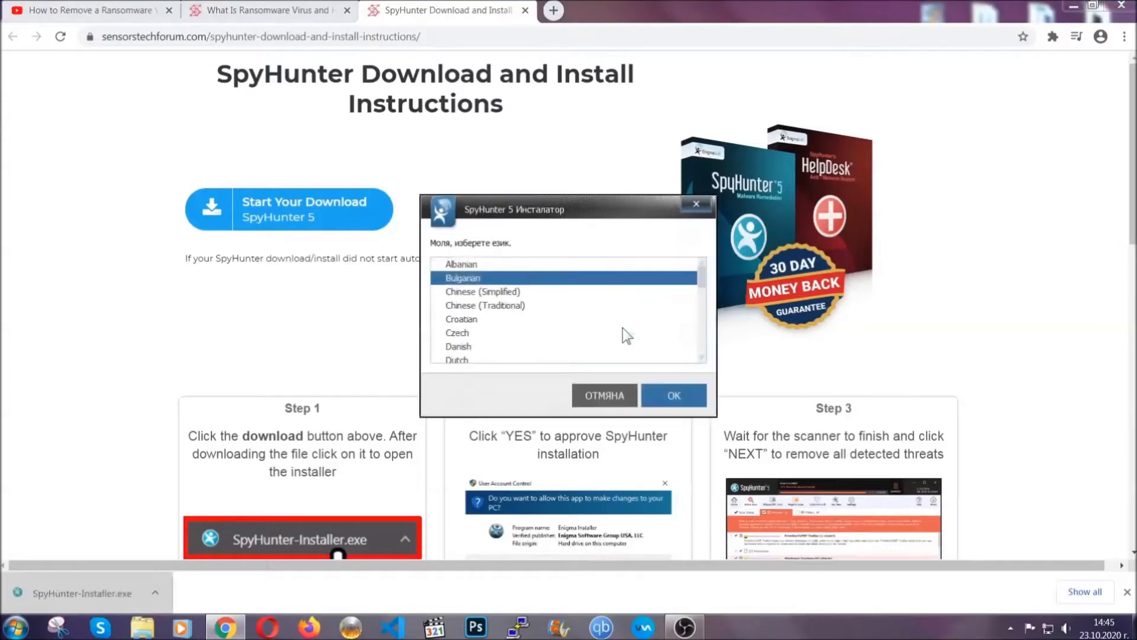
pyautogui.scroll(-1, 600, 334)
pyautogui.scroll(-1, 584, 325)
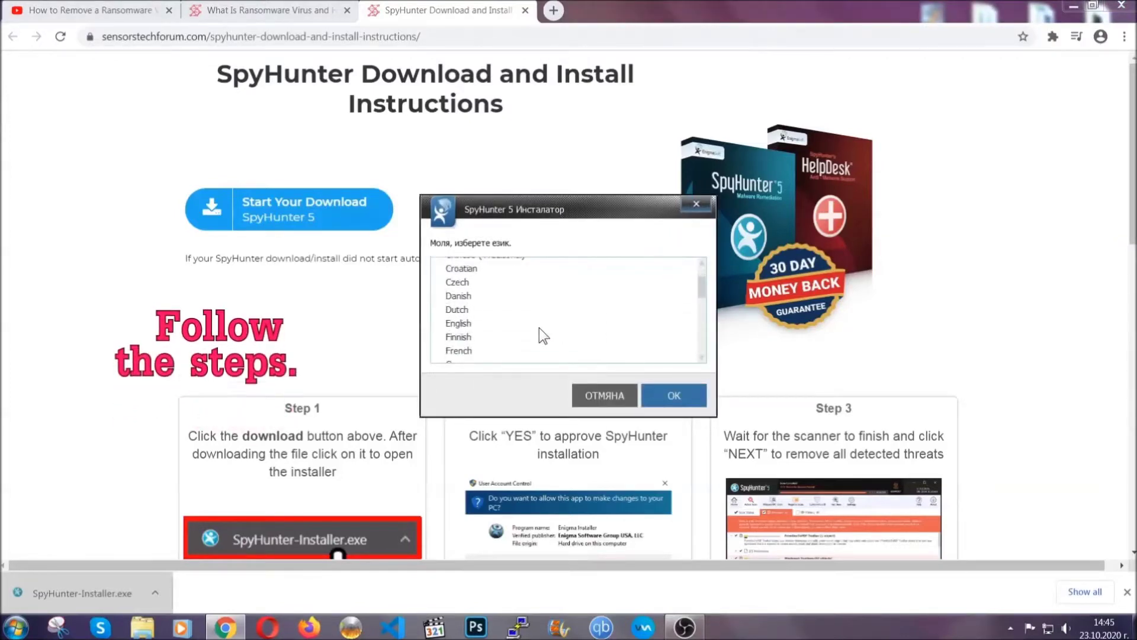
pyautogui.click(535, 327)
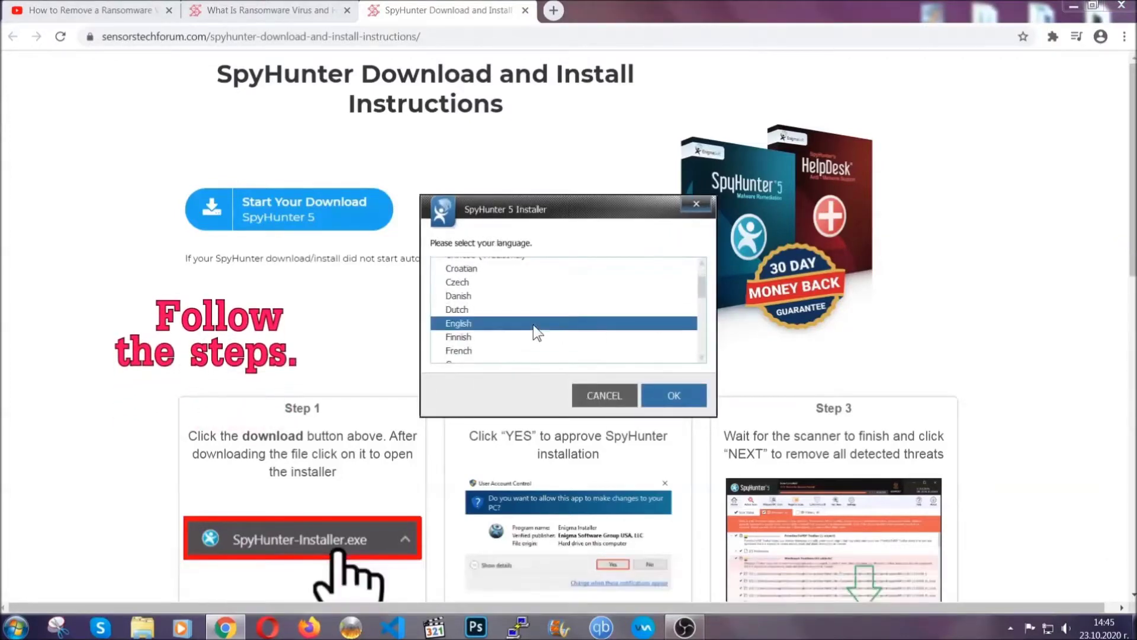
pyautogui.click(667, 394)
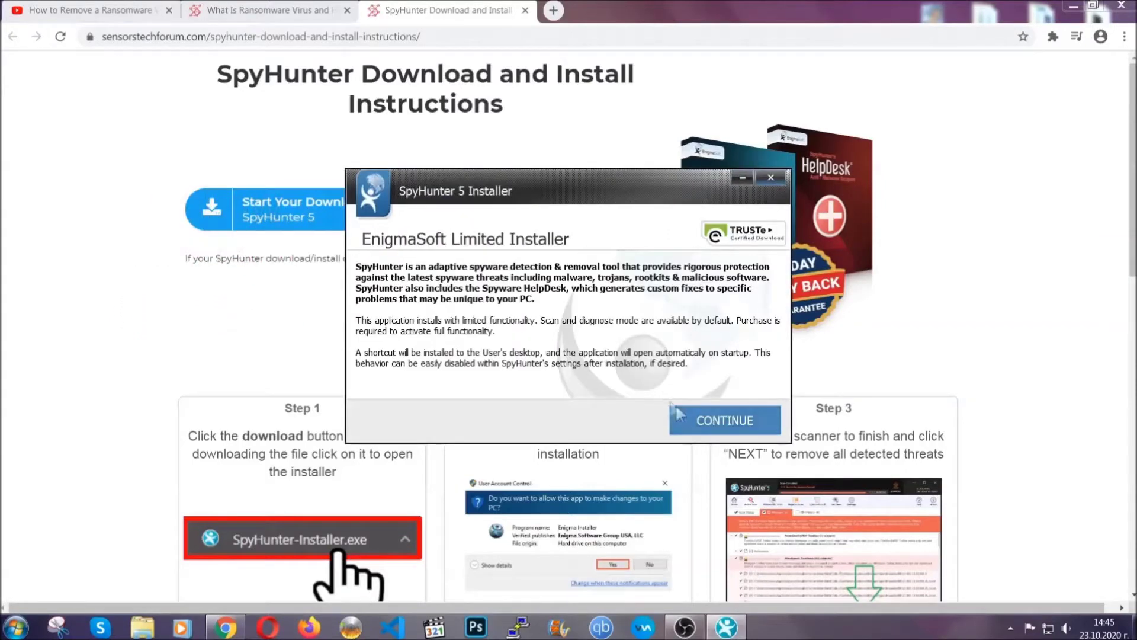
pyautogui.click(681, 414)
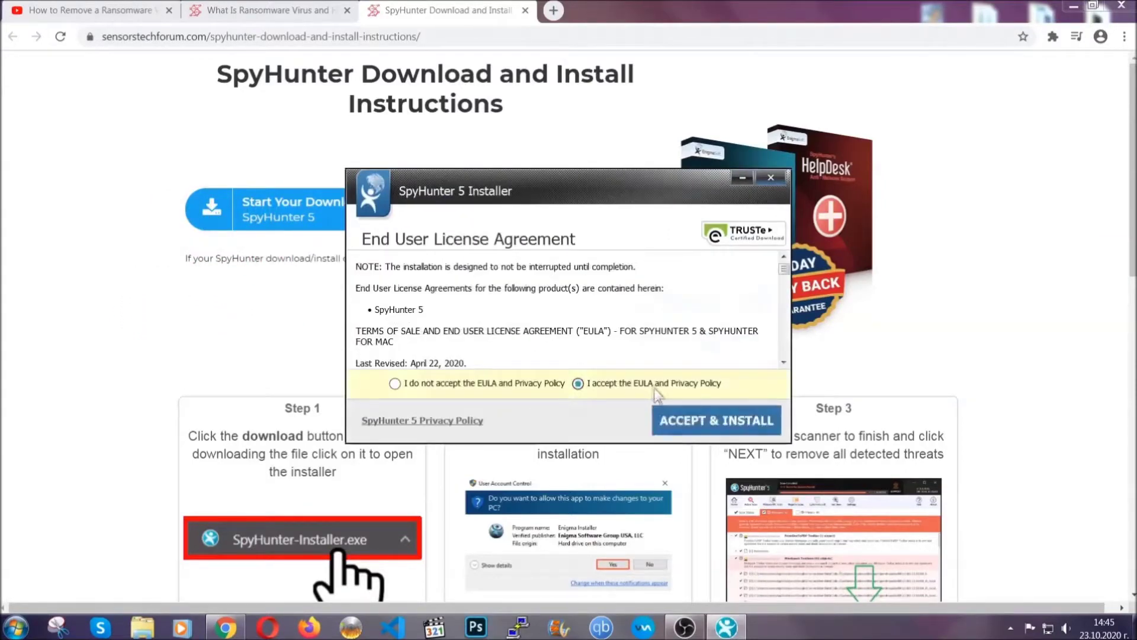
pyautogui.click(681, 420)
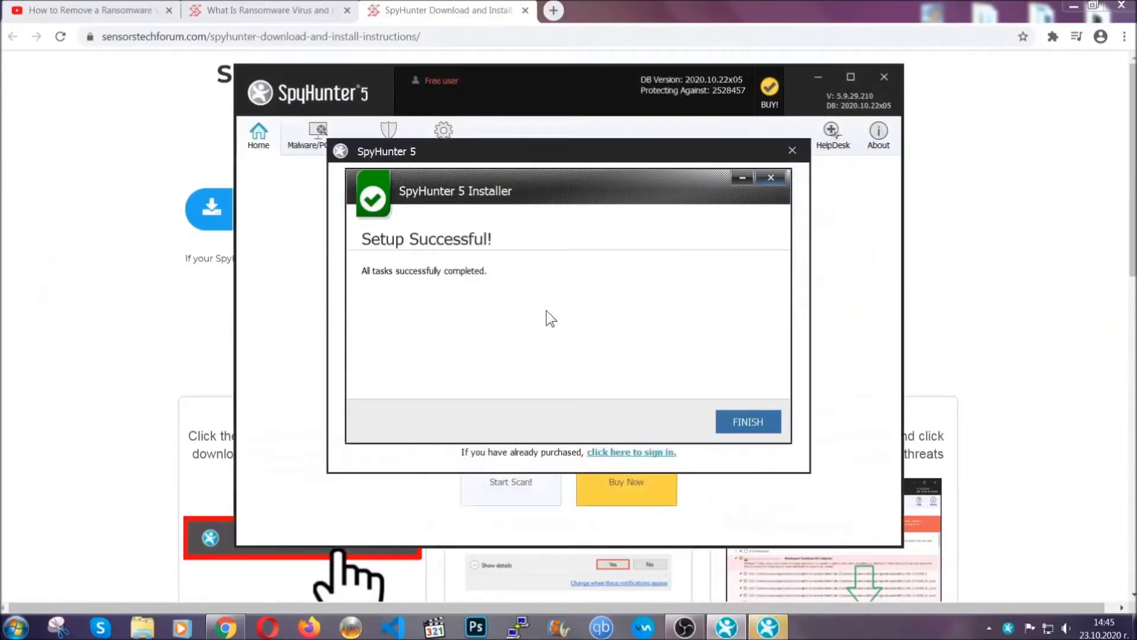
pyautogui.click(728, 424)
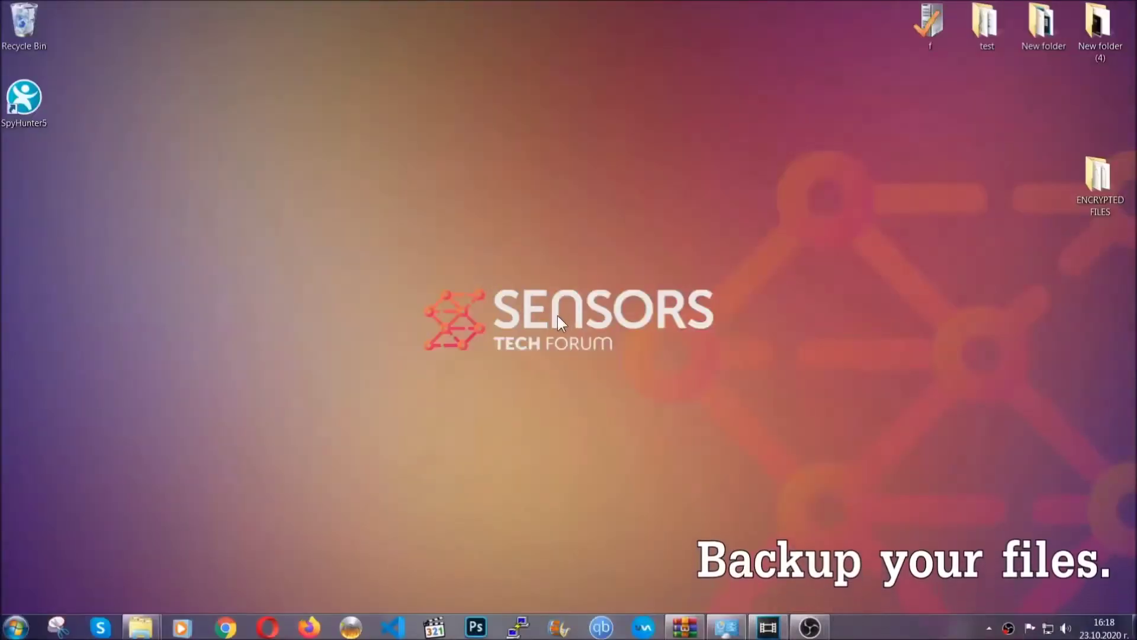
# Step: Copy the six encrypted .efji files from the ENCRYPTED FILES folder
pyautogui.doubleClick(1093, 183)
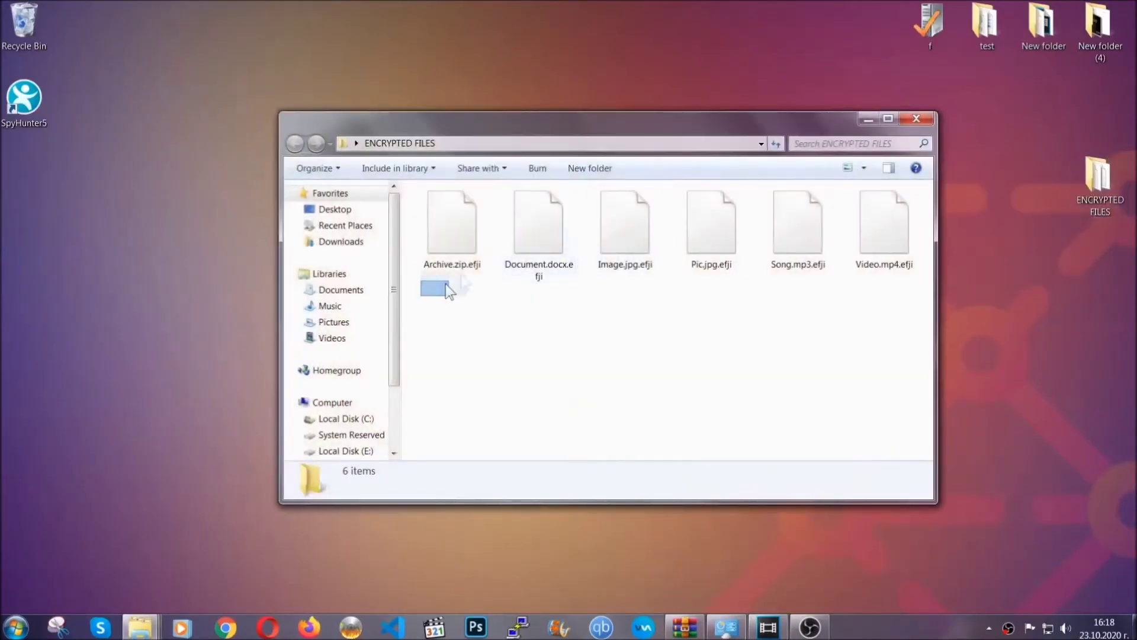
pyautogui.moveTo(447, 291); pyautogui.dragTo(889, 210)
pyautogui.rightClick(890, 211)
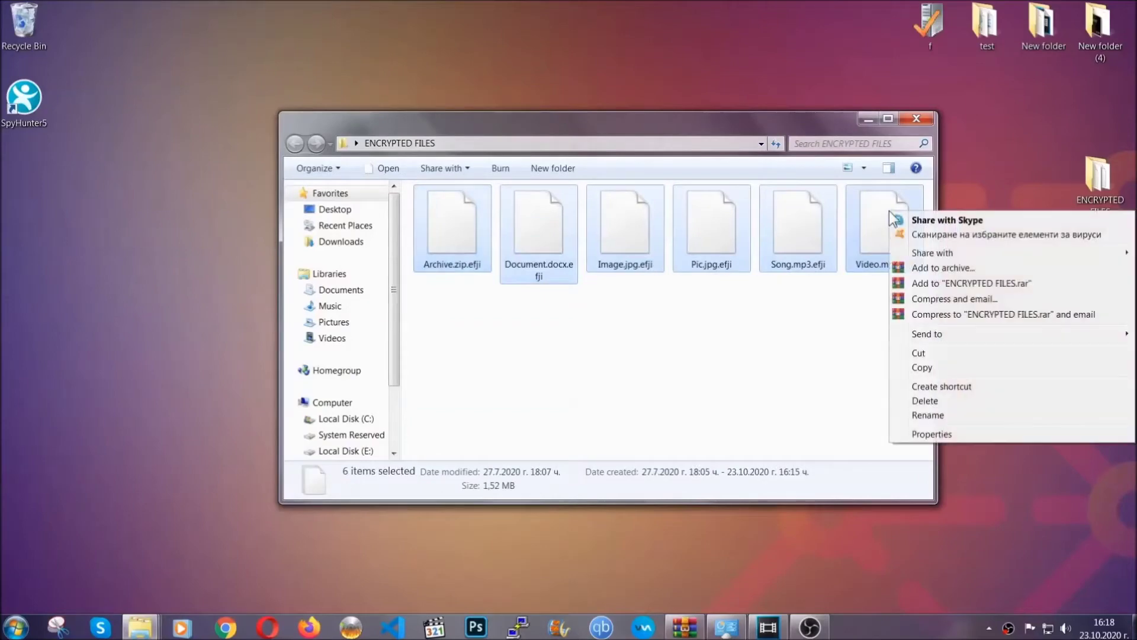
pyautogui.click(922, 370)
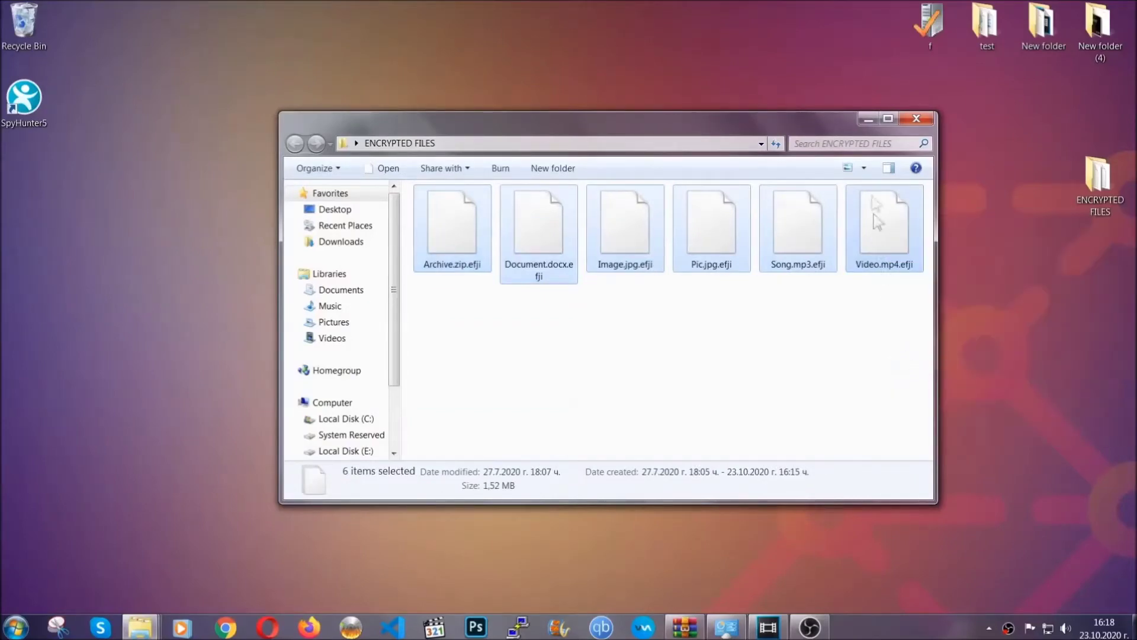
# Step: Paste the copied files onto FLASH DRIVE (H:) and close the window
pyautogui.click(868, 119)
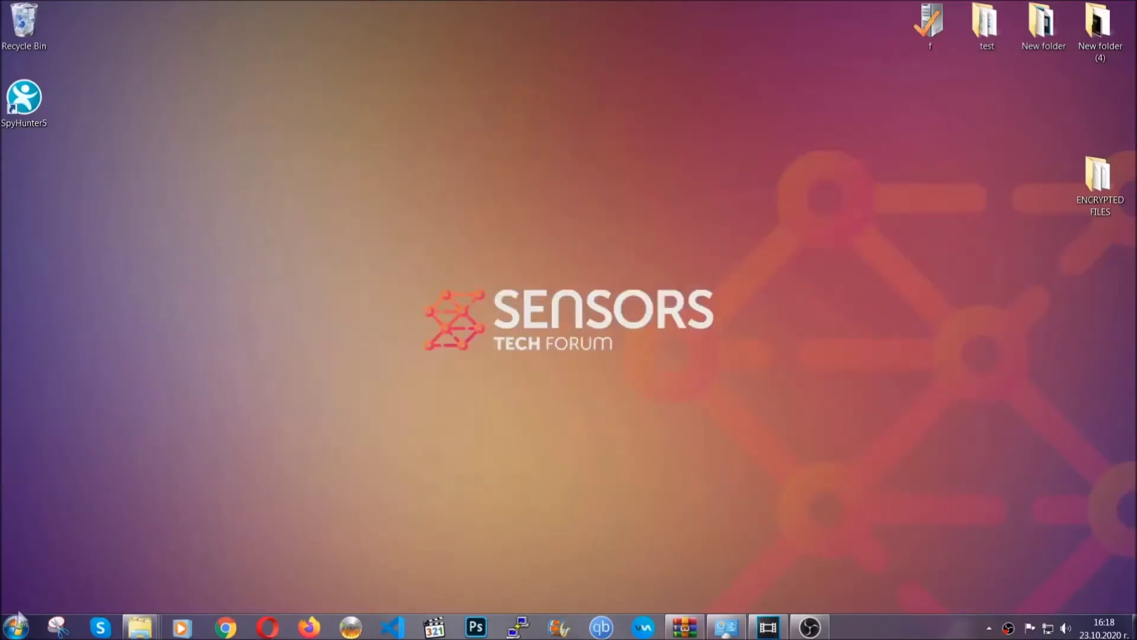
pyautogui.click(16, 628)
pyautogui.click(217, 445)
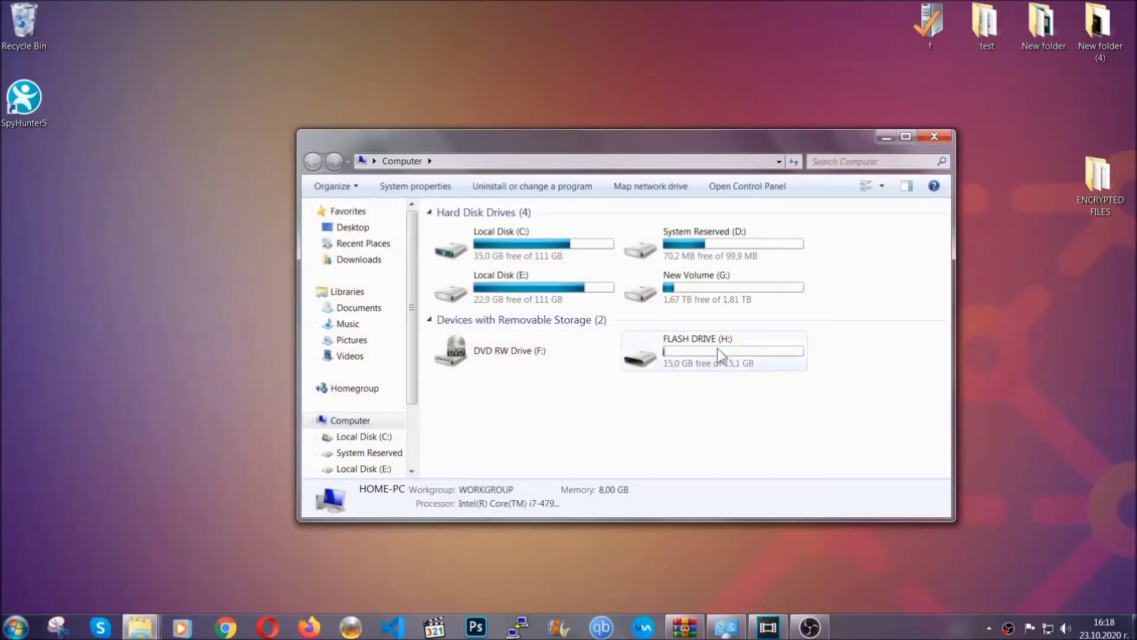
pyautogui.doubleClick(717, 349)
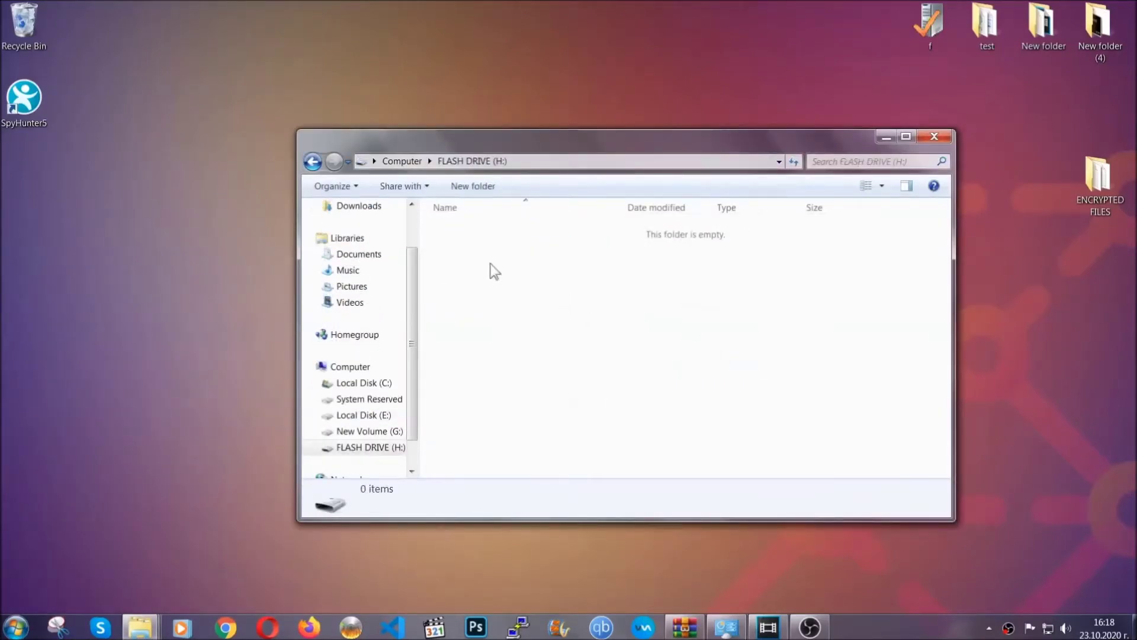
pyautogui.rightClick(490, 266)
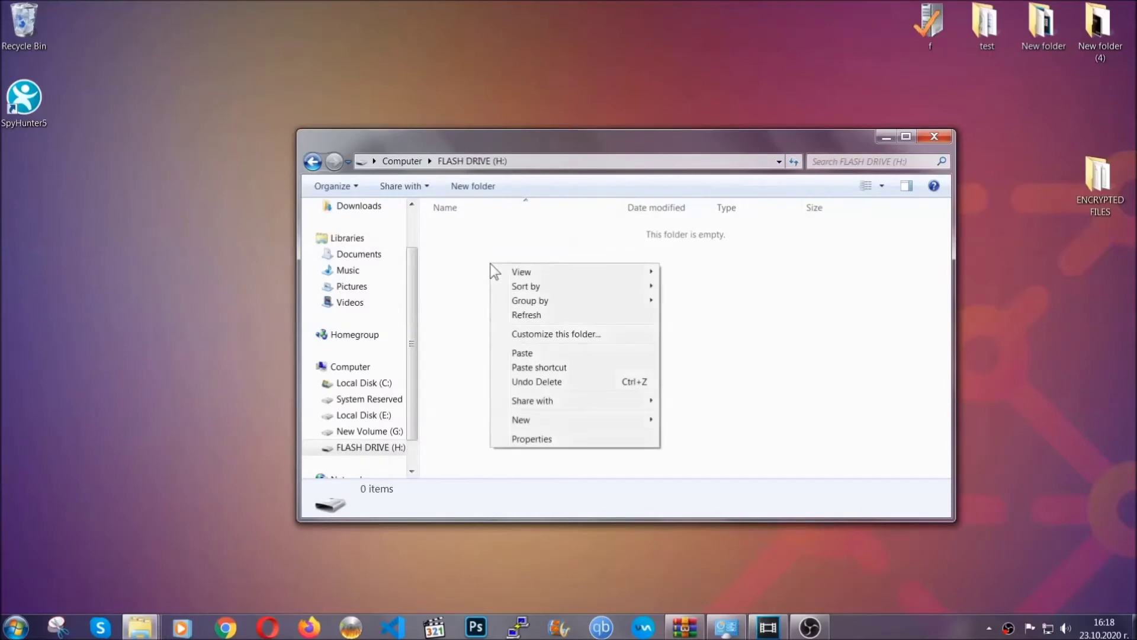
pyautogui.click(518, 354)
pyautogui.click(517, 363)
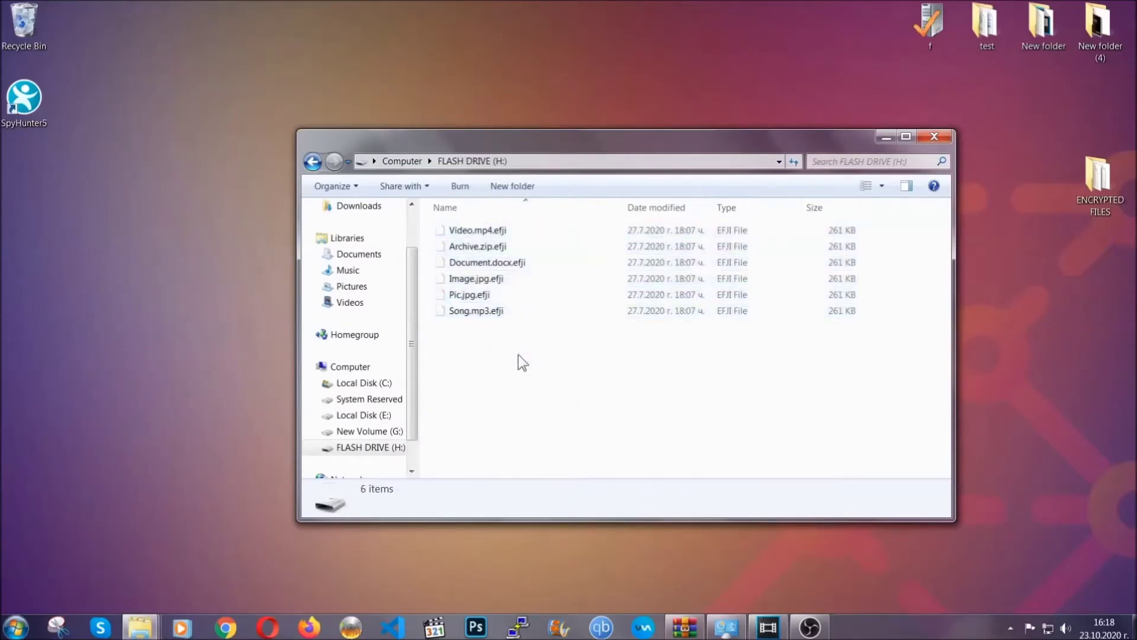
pyautogui.click(936, 138)
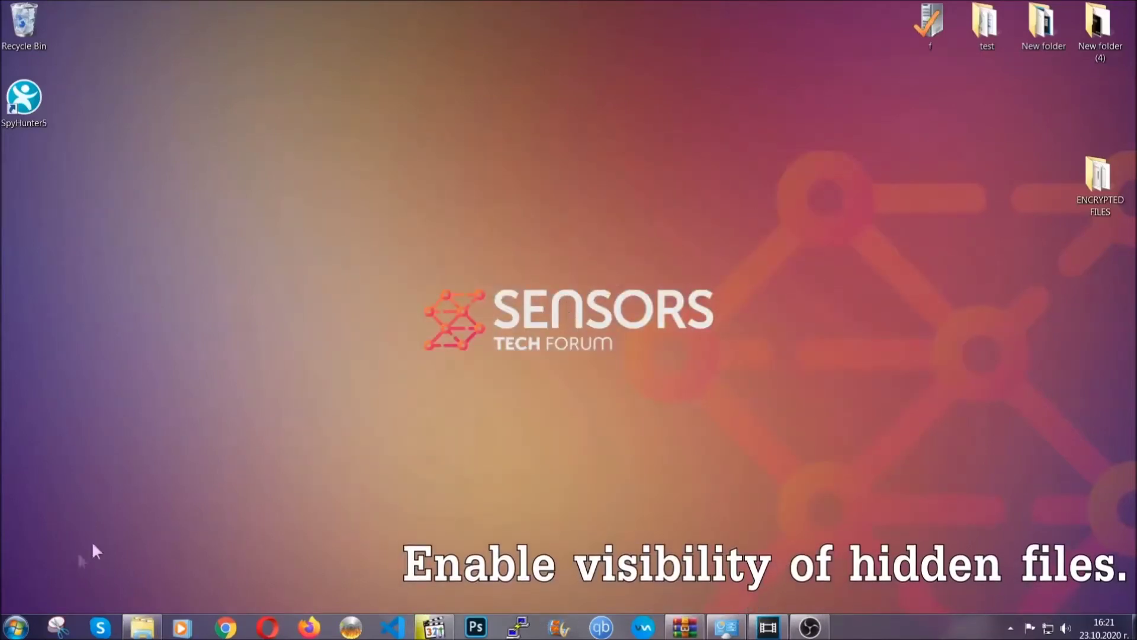
# Step: Enable 'Show hidden files, folders, and drives' in Folder Options and apply it
pyautogui.click(16, 628)
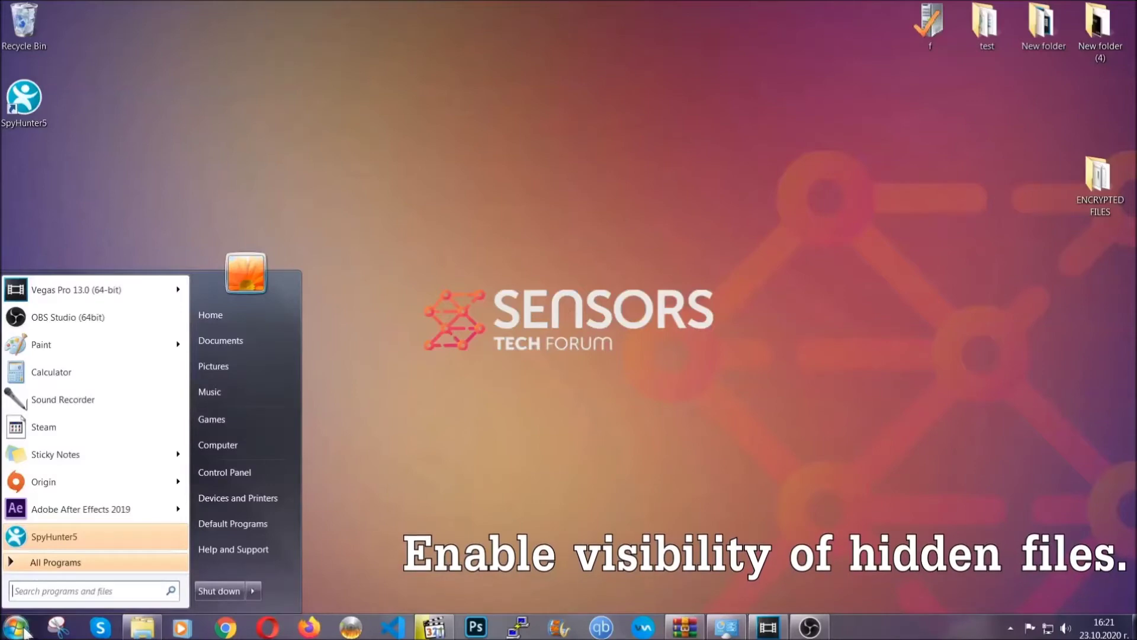
pyautogui.click(49, 584)
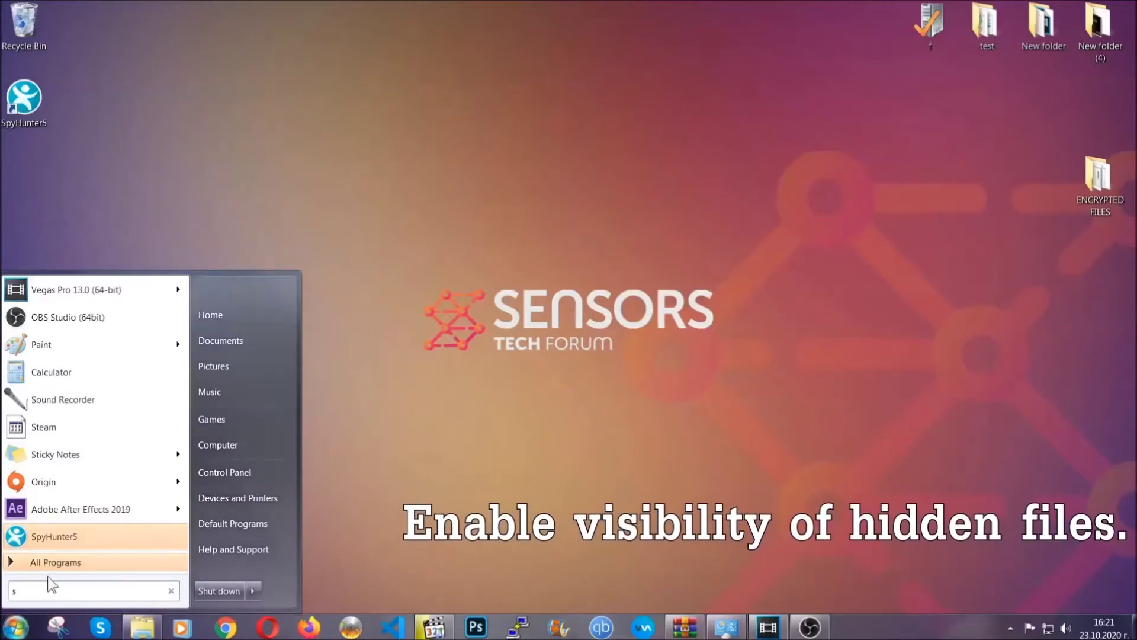
pyautogui.write('showh')
pyautogui.press('BackSpace')
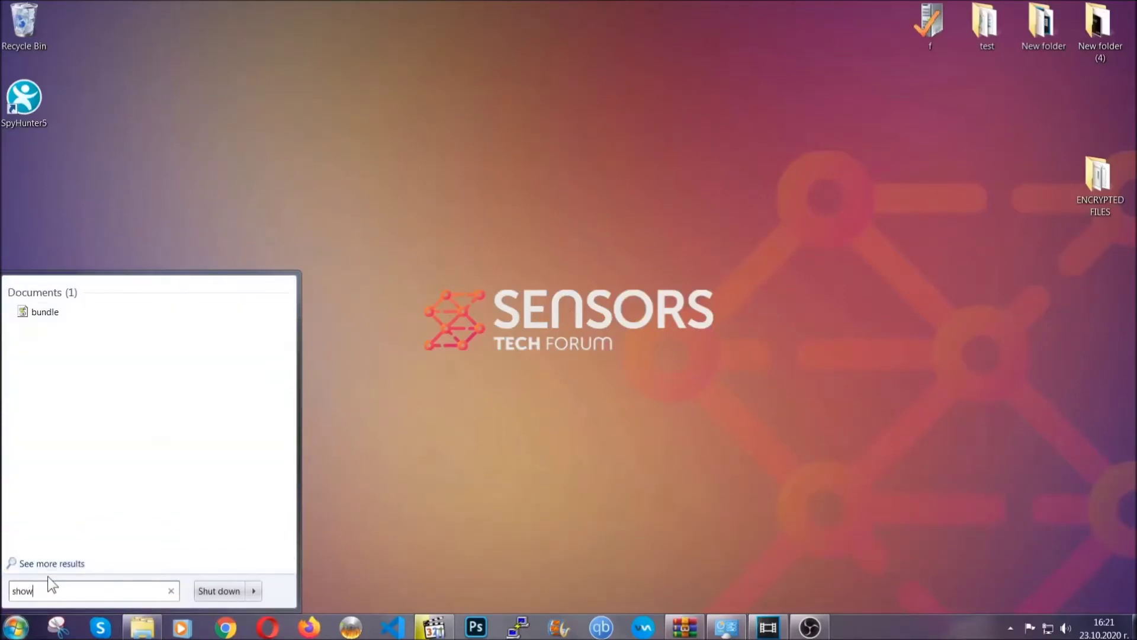
pyautogui.write(' hidden files')
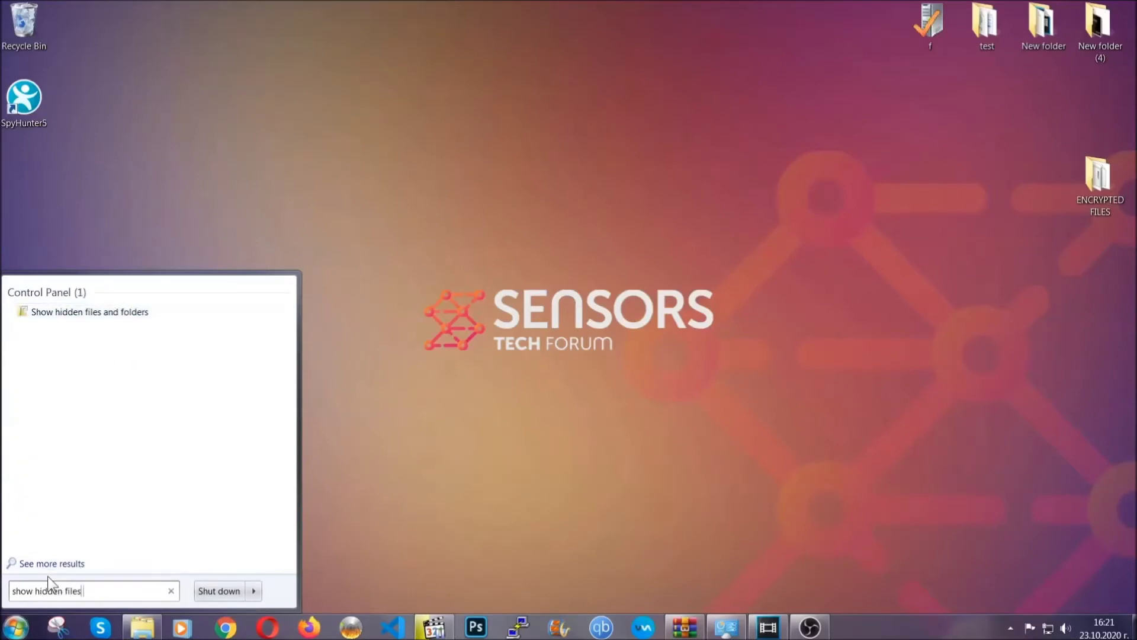
pyautogui.write(' and folders')
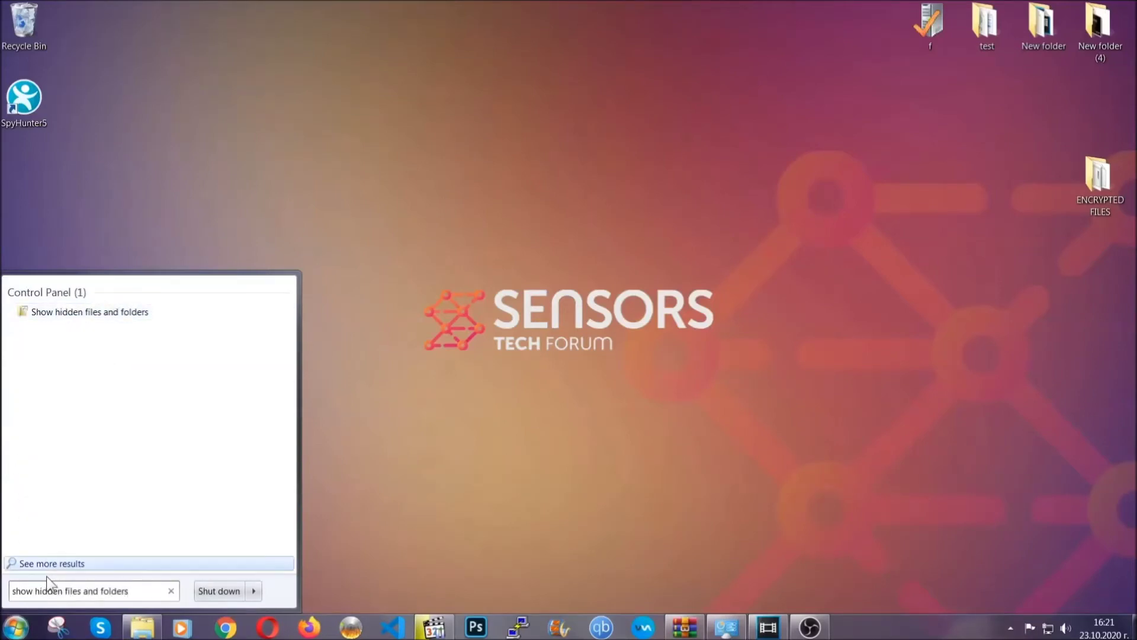
pyautogui.click(135, 314)
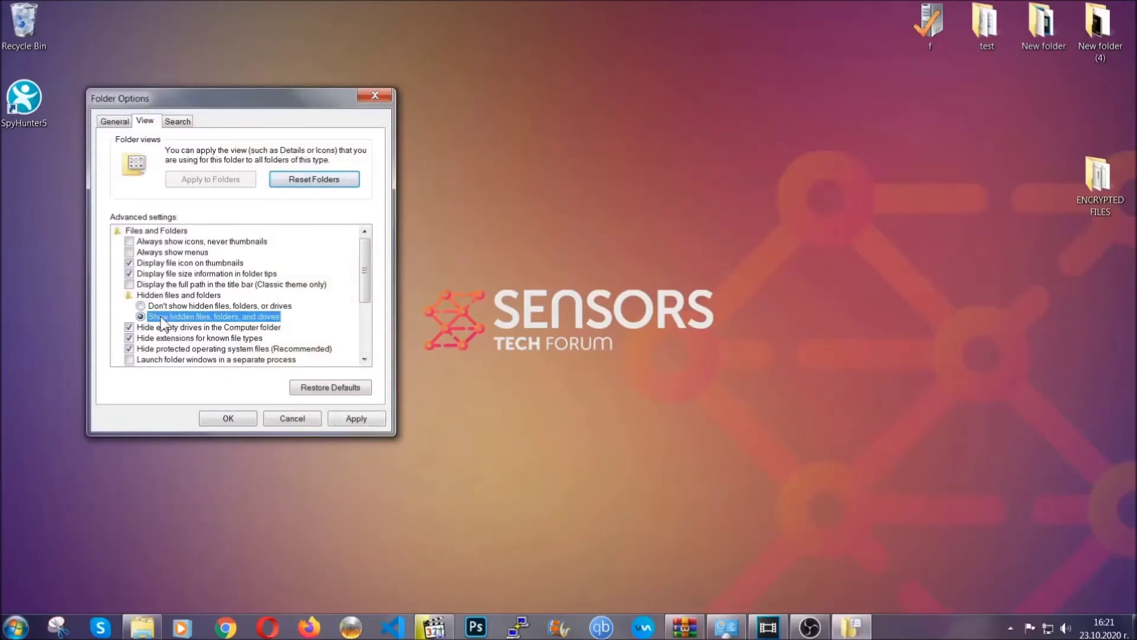
pyautogui.click(352, 422)
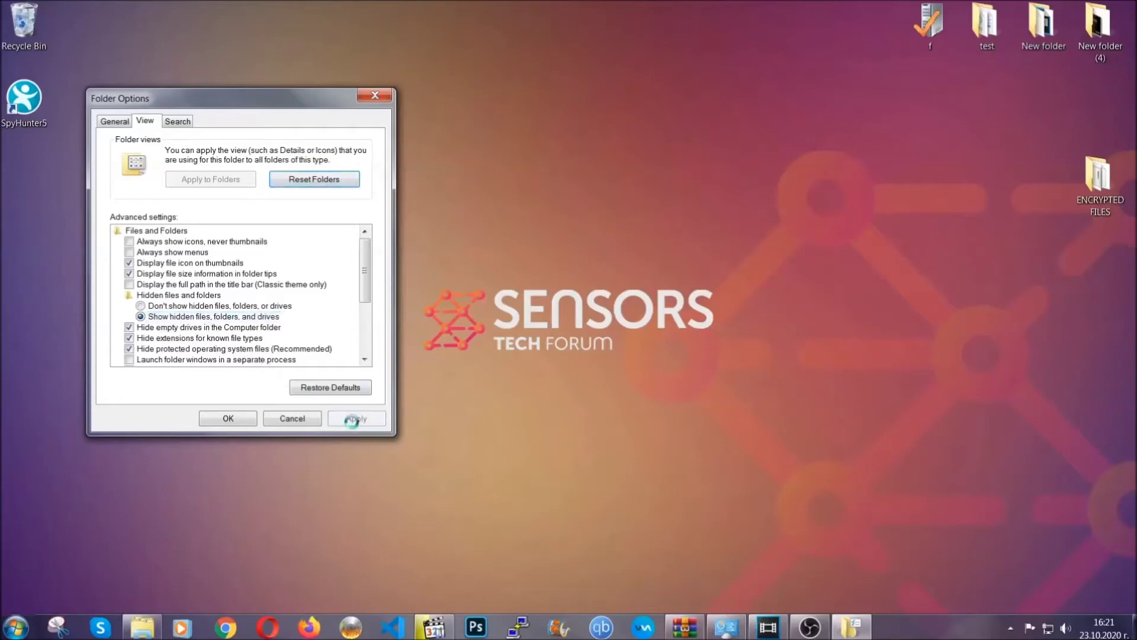
pyautogui.click(227, 418)
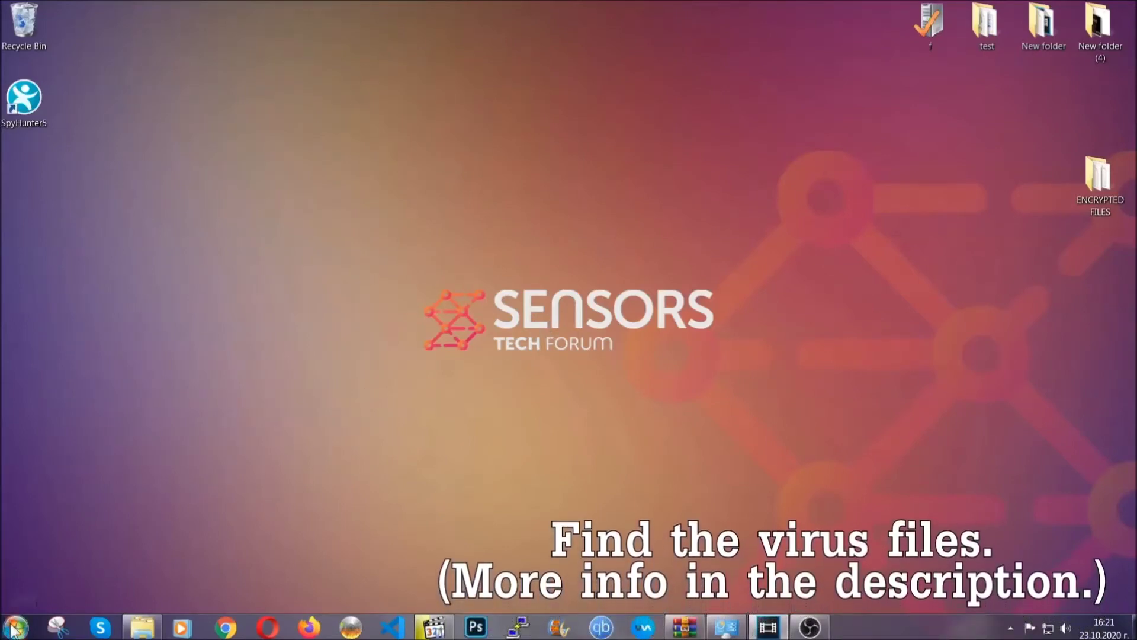
# Step: Search Computer for 'fileextension:exe Example Virus Name'
pyautogui.click(17, 627)
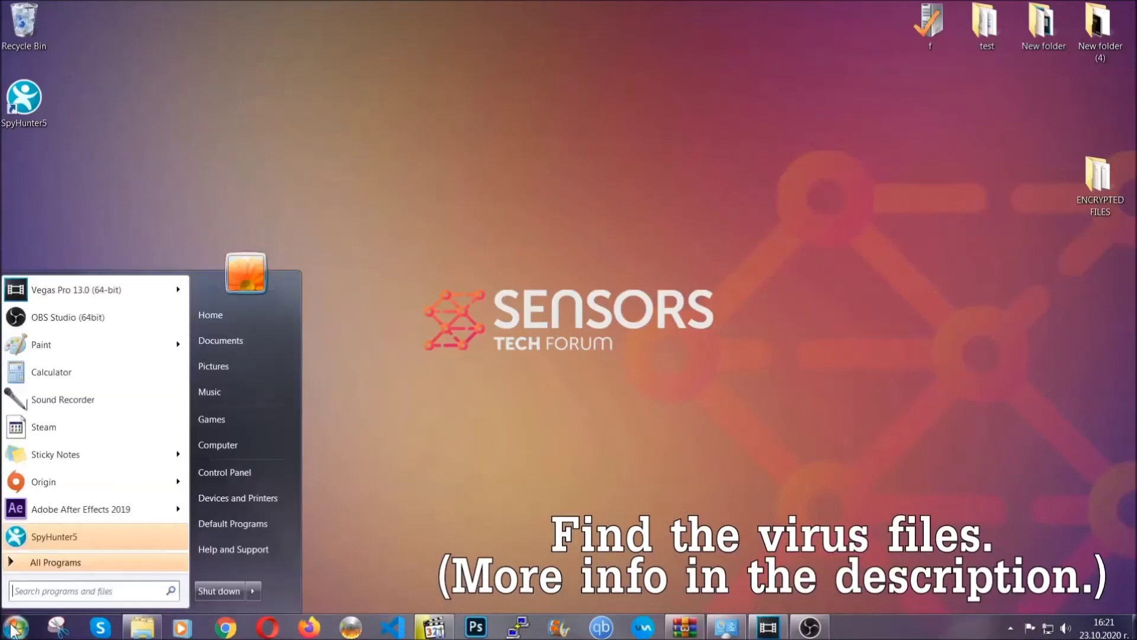
pyautogui.click(234, 443)
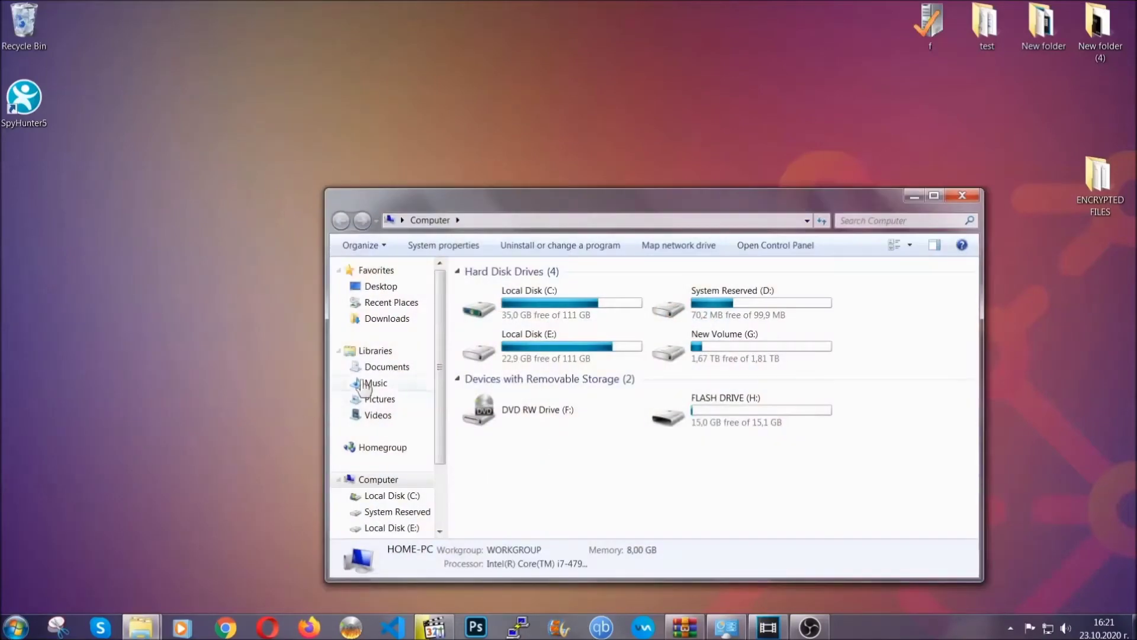
pyautogui.moveTo(619, 209); pyautogui.dragTo(544, 157)
pyautogui.write('files')
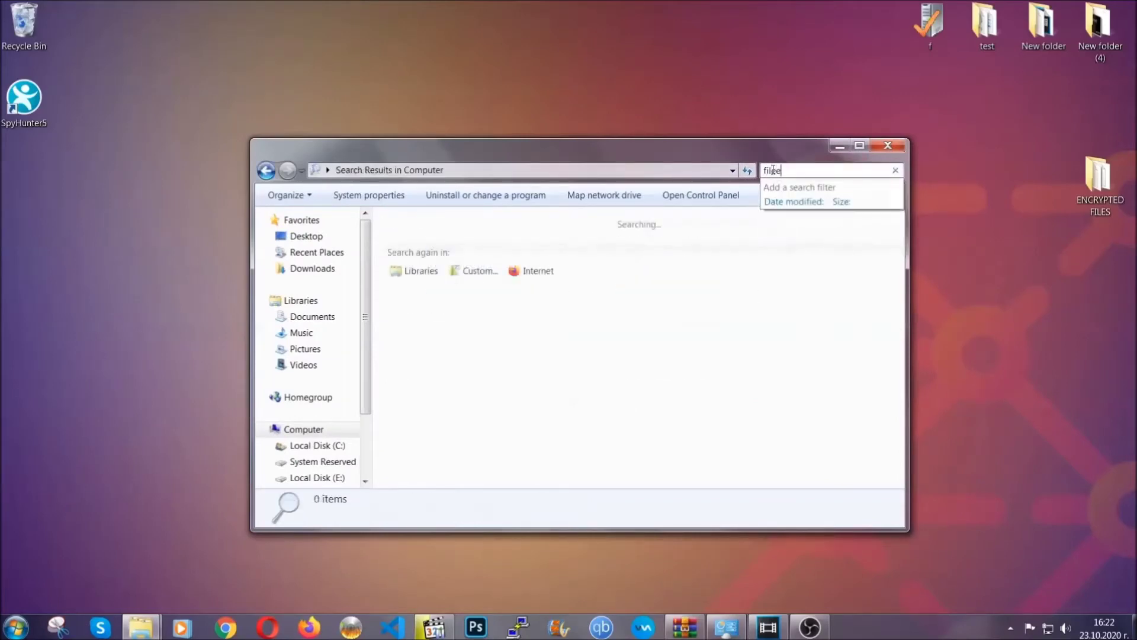
pyautogui.write('extension')
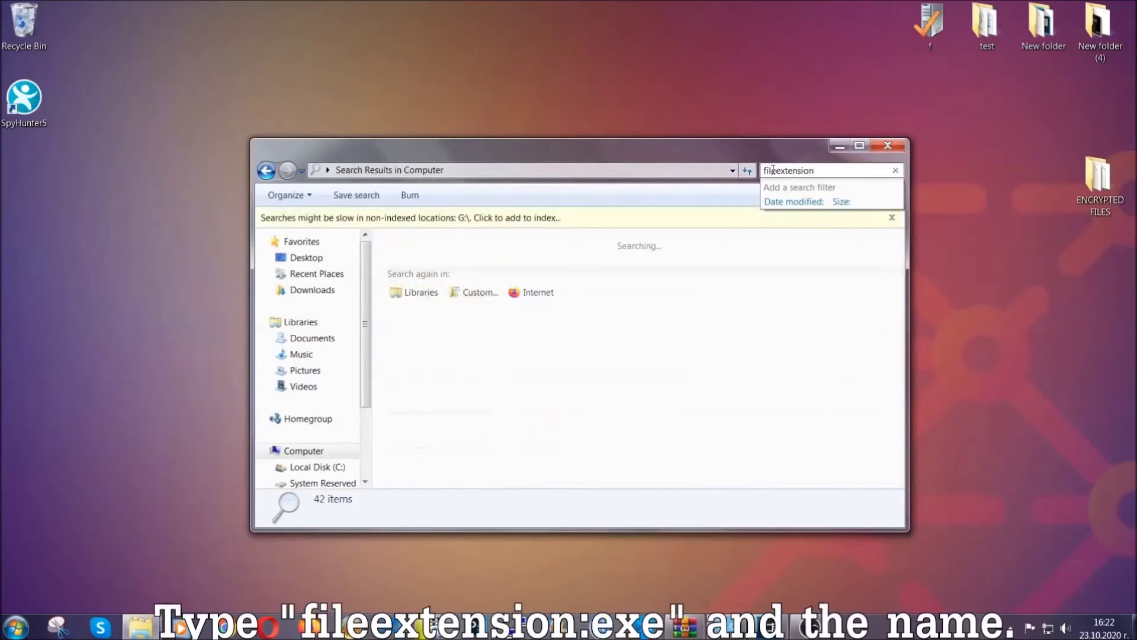
pyautogui.write(':exe ')
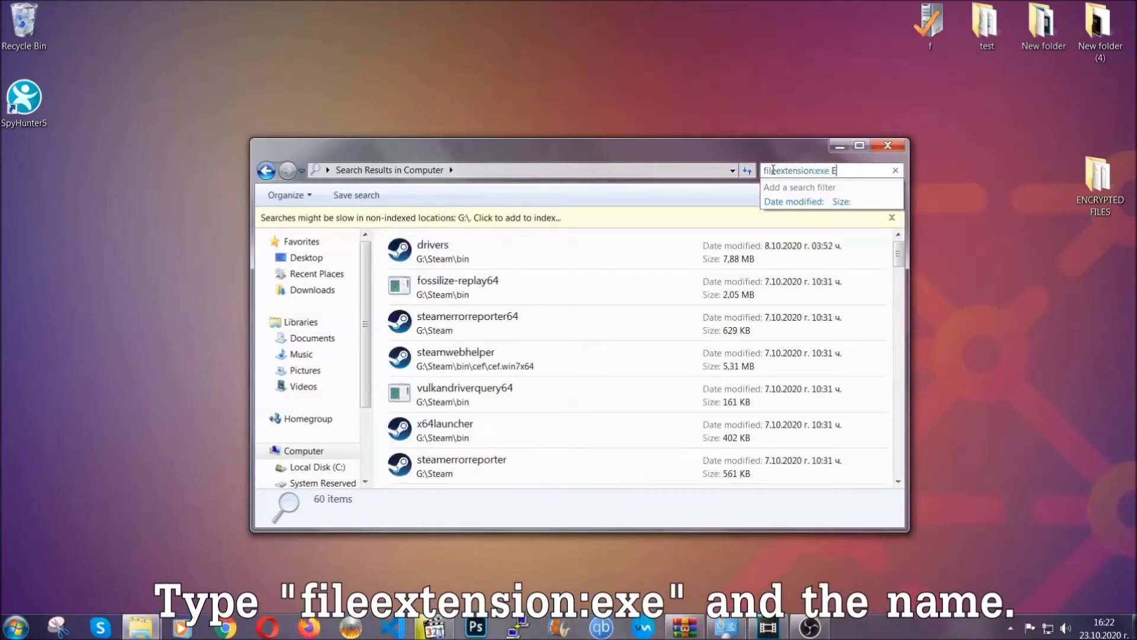
pyautogui.write('Exampl')
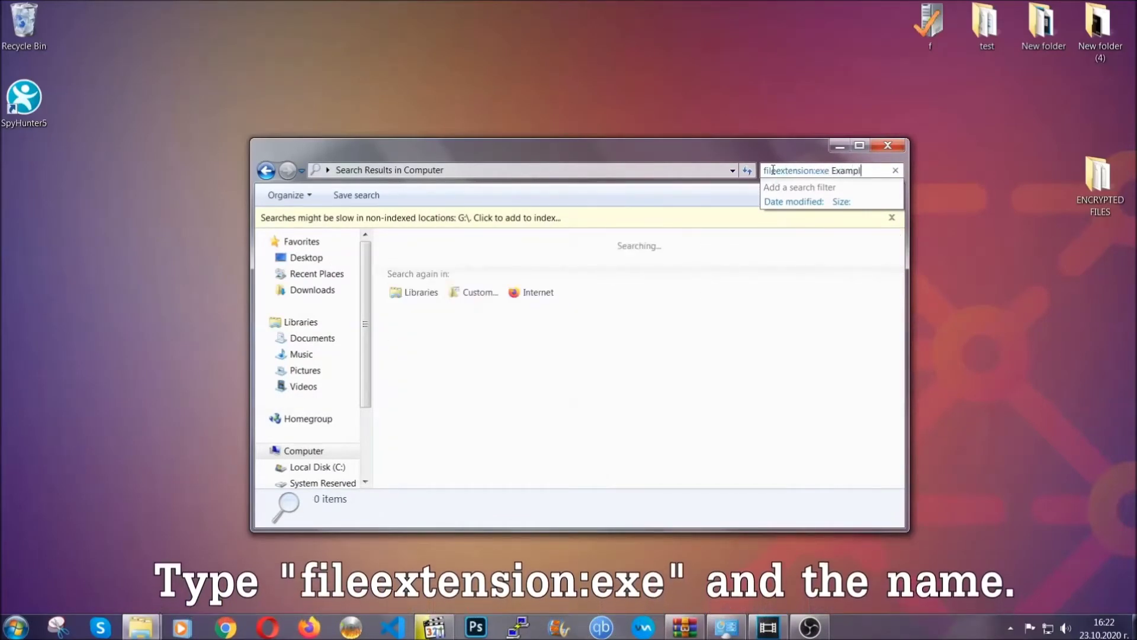
pyautogui.write('e Virus Name')
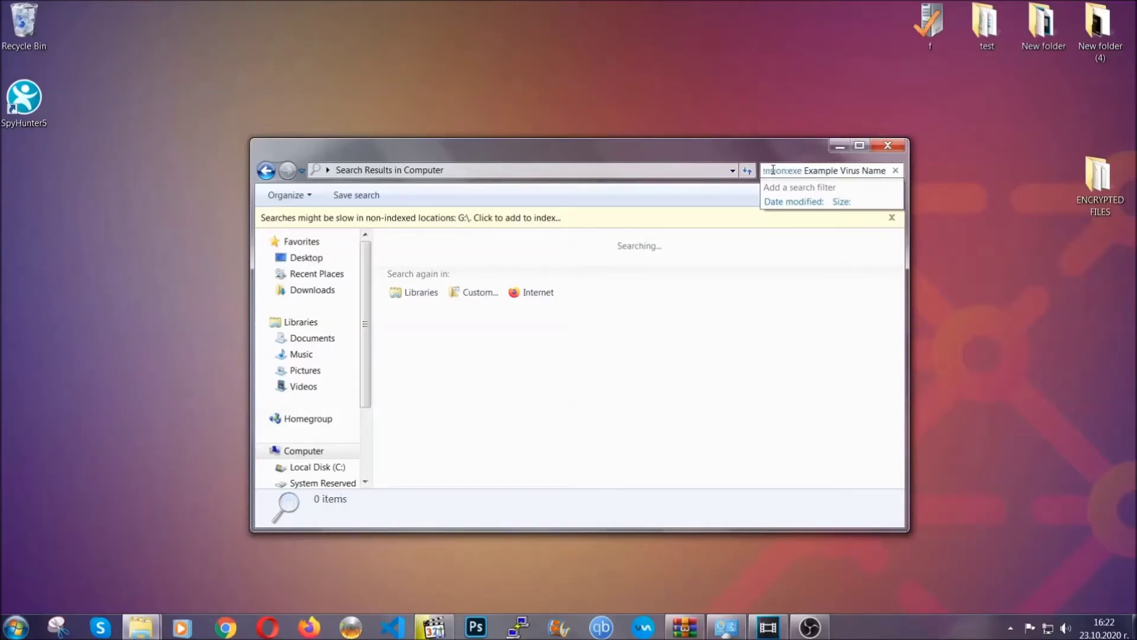
pyautogui.press('Return')
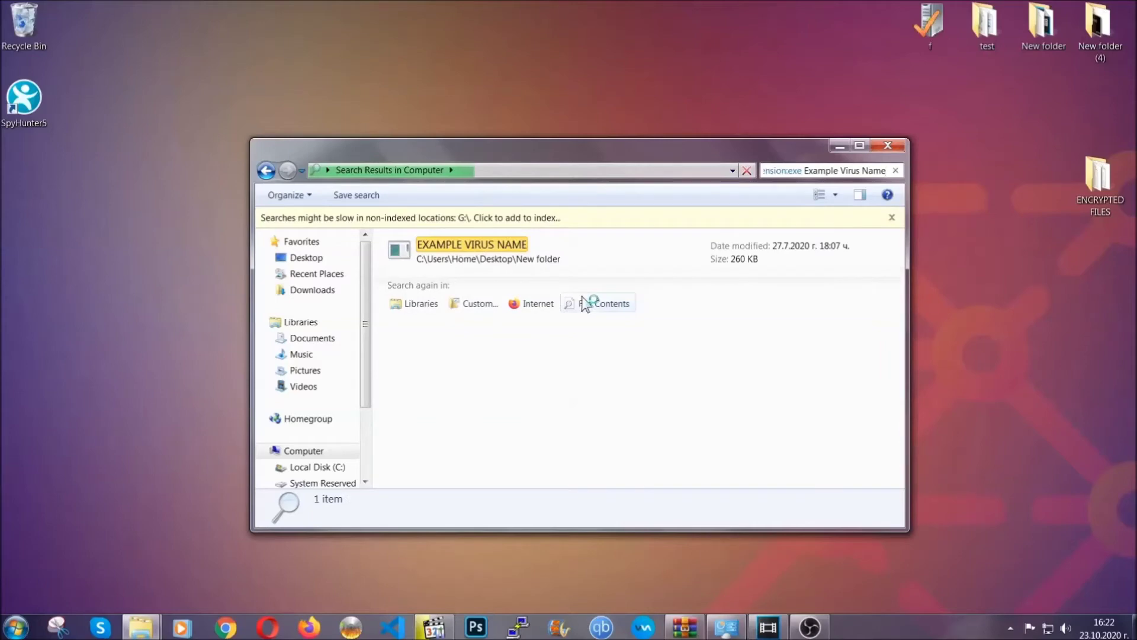
# Step: Delete the found EXAMPLE VIRUS NAME file to the Recycle Bin and close the window
pyautogui.click(499, 243)
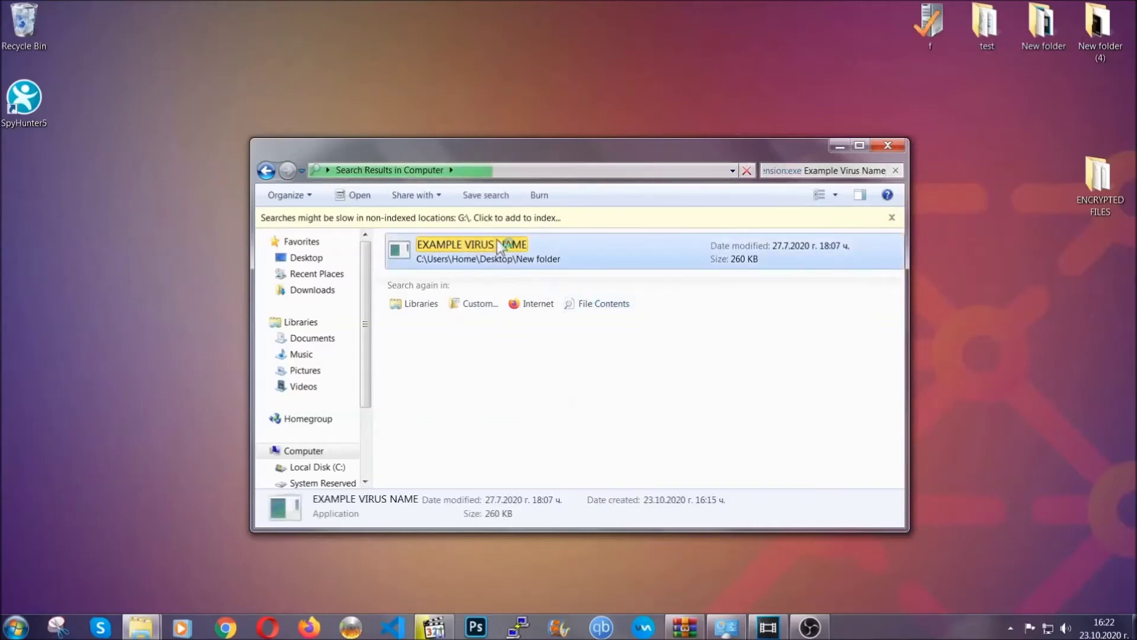
pyautogui.rightClick(498, 243)
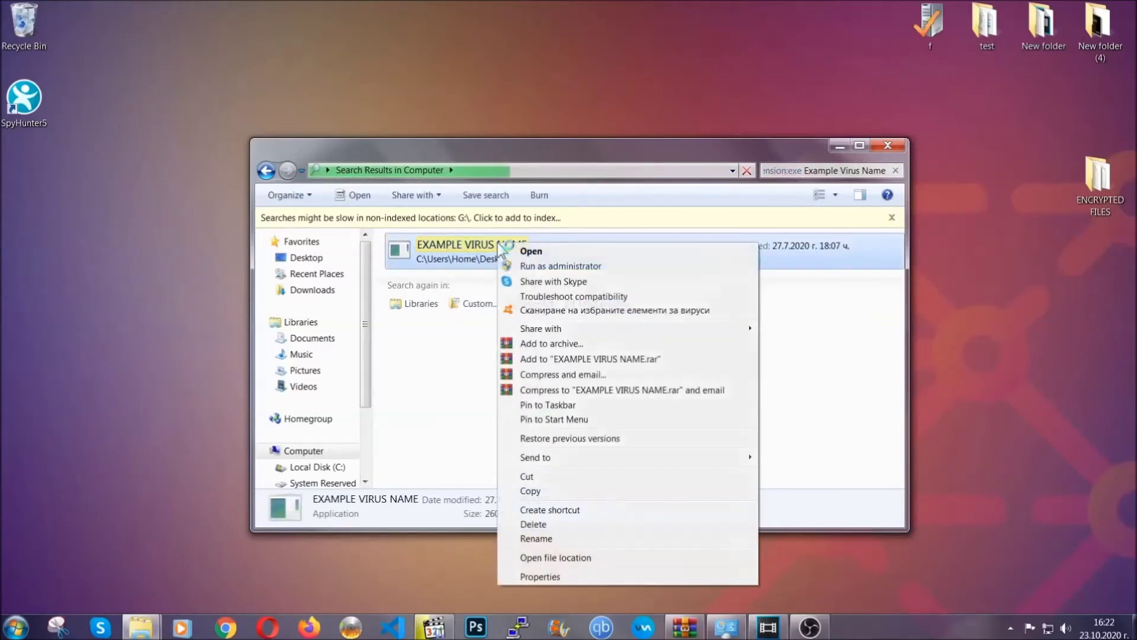
pyautogui.click(548, 524)
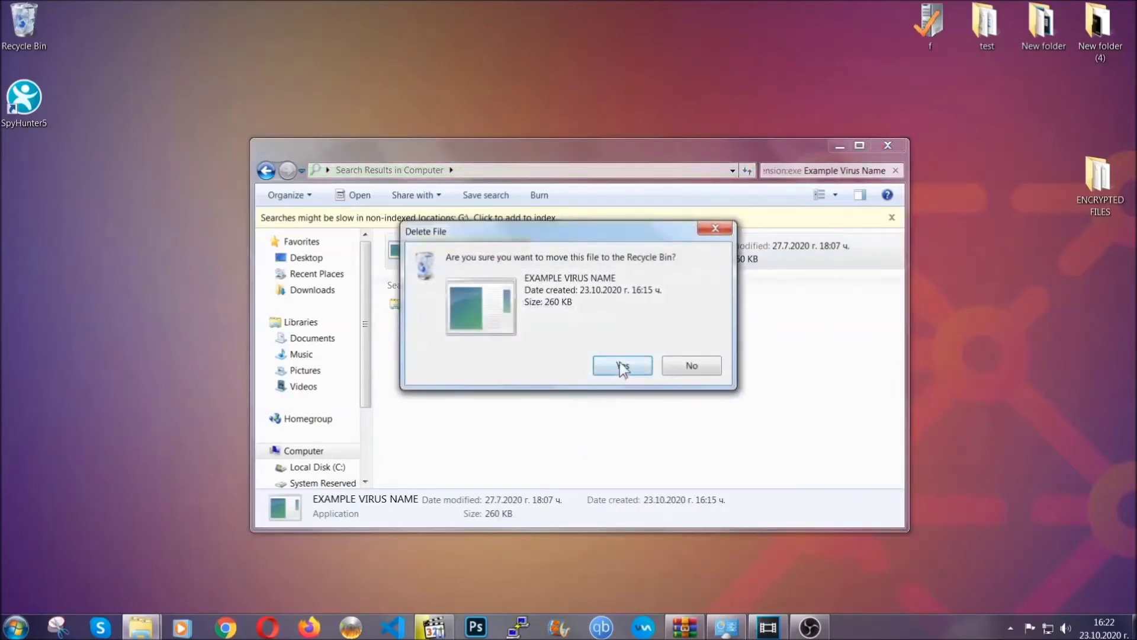
pyautogui.click(622, 367)
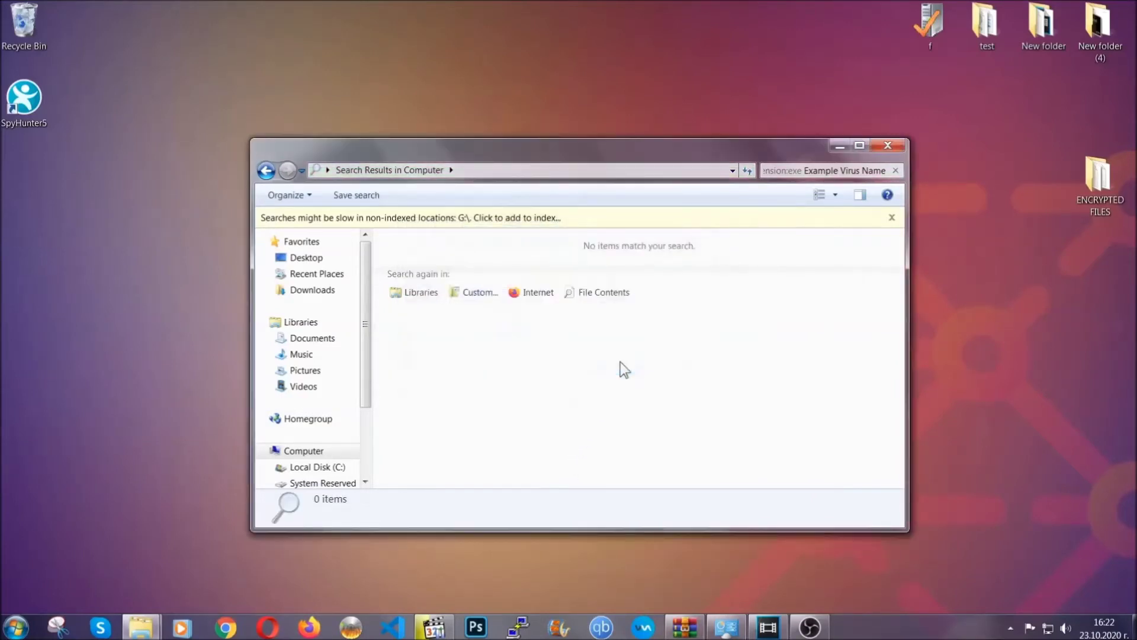
pyautogui.click(889, 147)
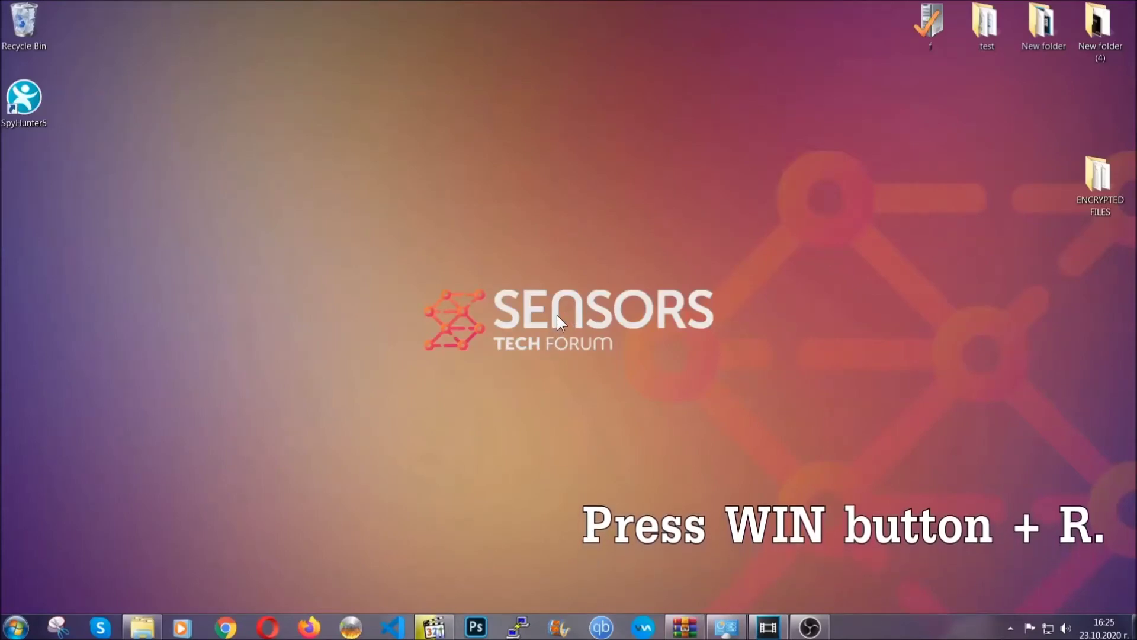
# Step: Replace 'cmd' with REGEDIT in the Win+R Run dialog and run it
pyautogui.press('super+r')
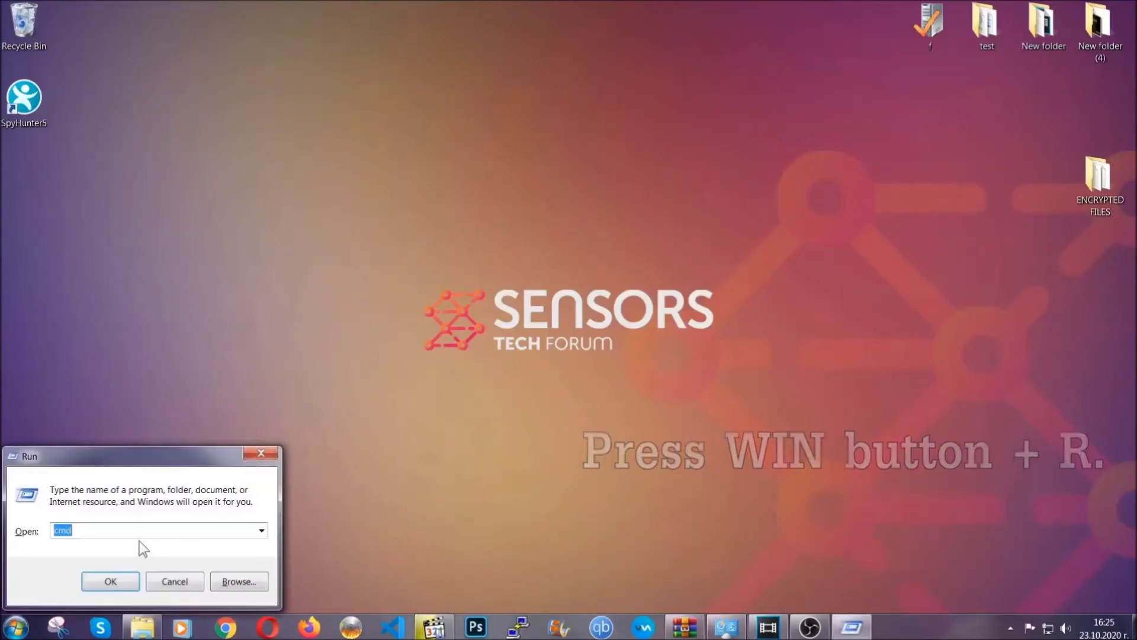
pyautogui.click(117, 536)
pyautogui.moveTo(116, 538); pyautogui.dragTo(14, 536)
pyautogui.write('REGEDIT')
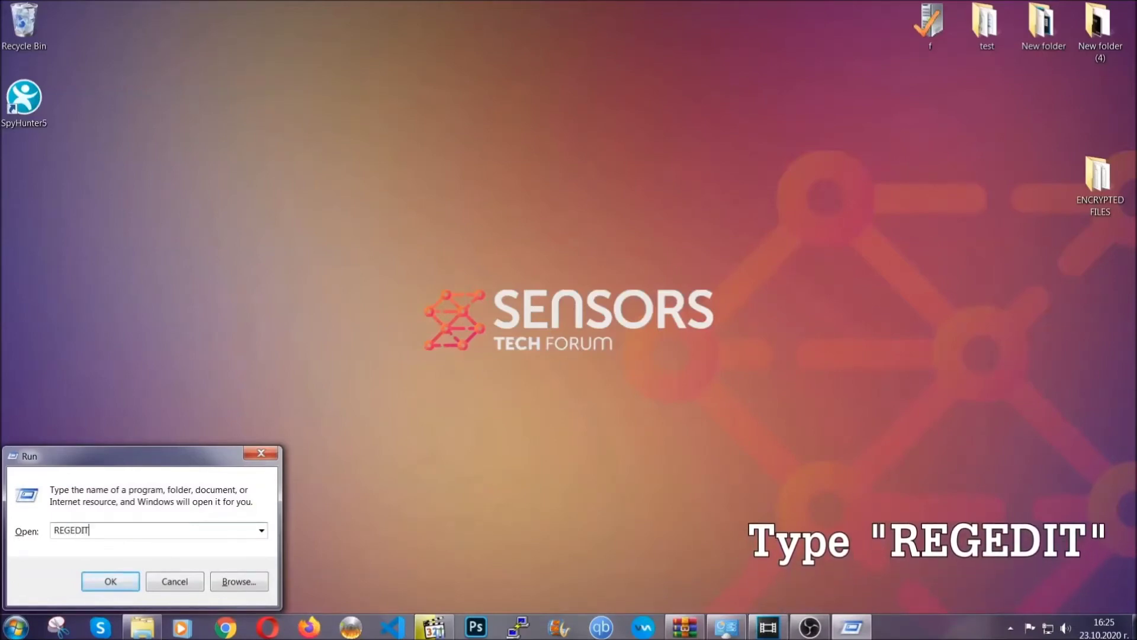
pyautogui.click(98, 579)
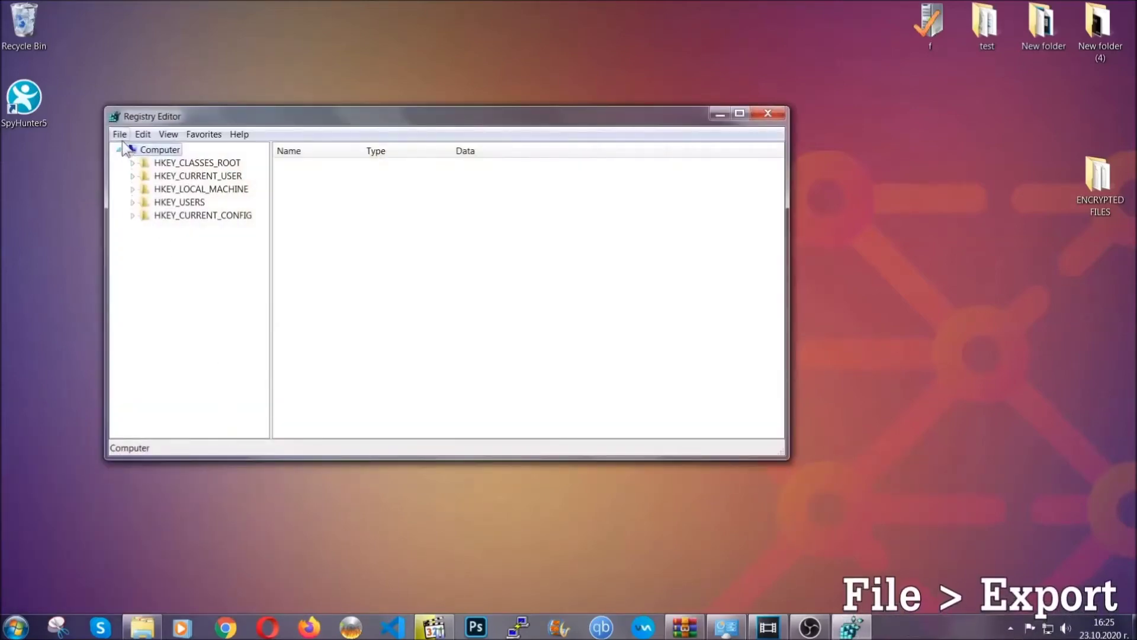
# Step: Export the entire registry to the Desktop as BACKUP.reg
pyautogui.click(120, 134)
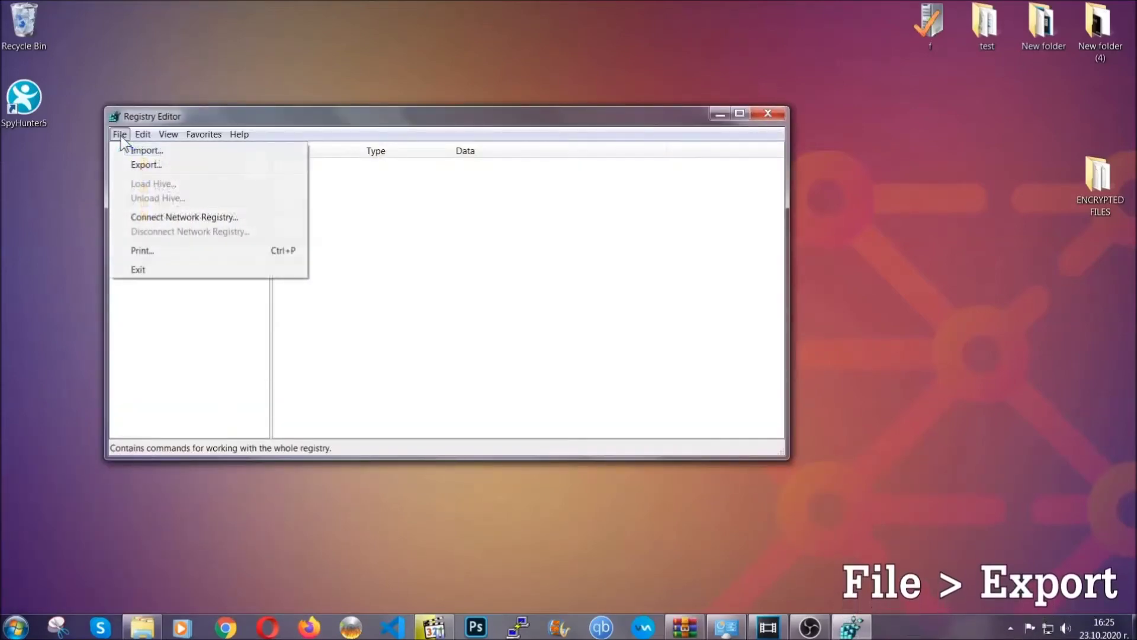
pyautogui.click(147, 164)
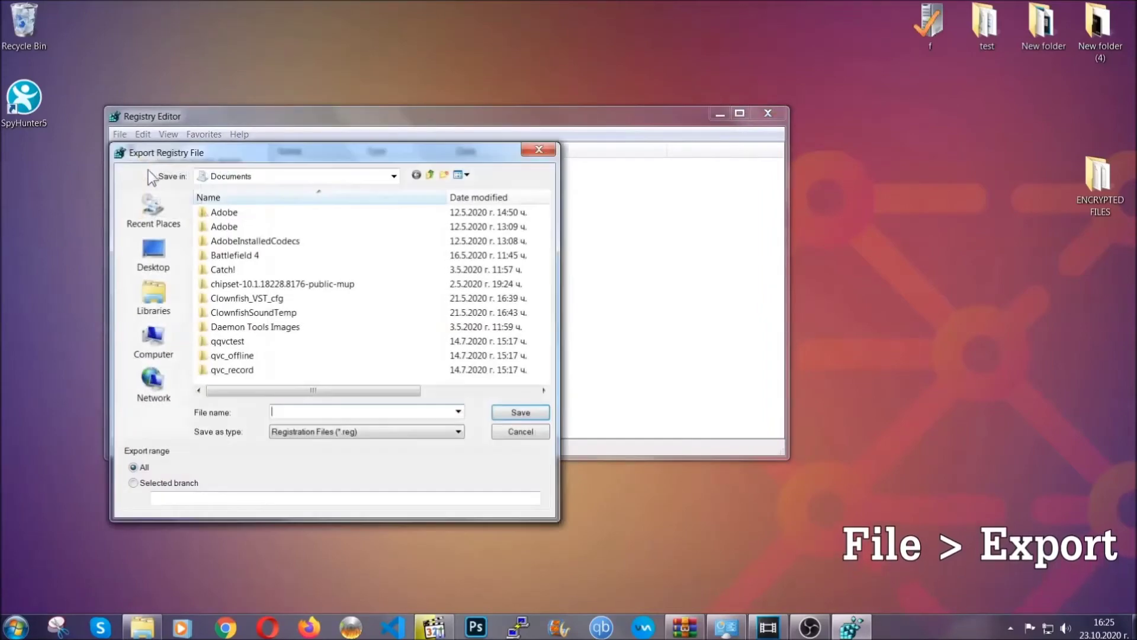
pyautogui.click(151, 253)
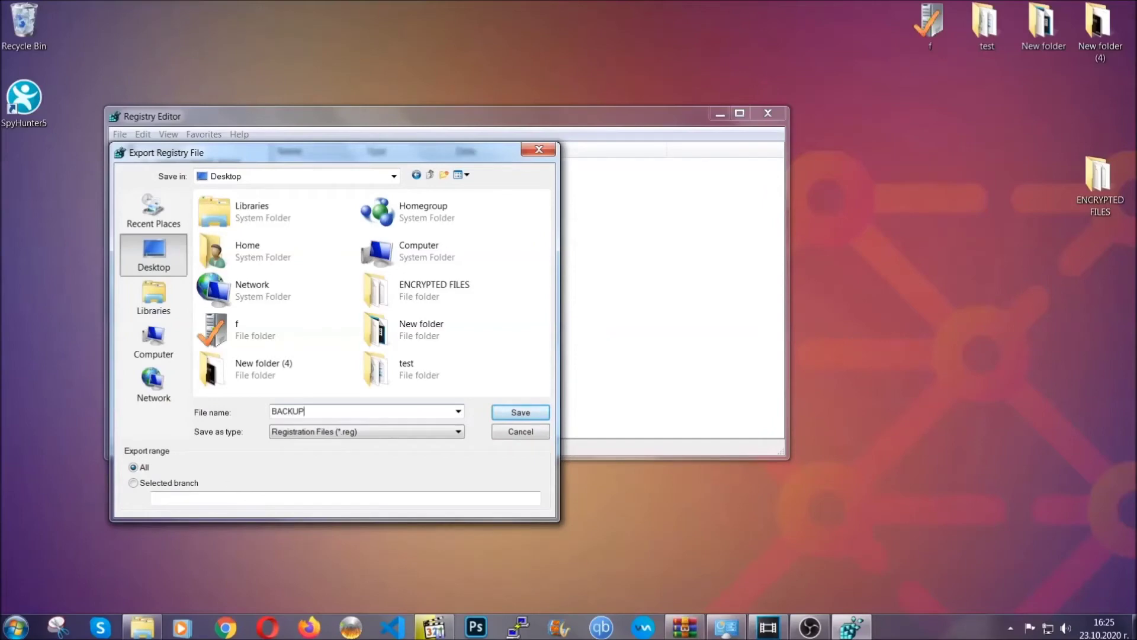
pyautogui.click(516, 414)
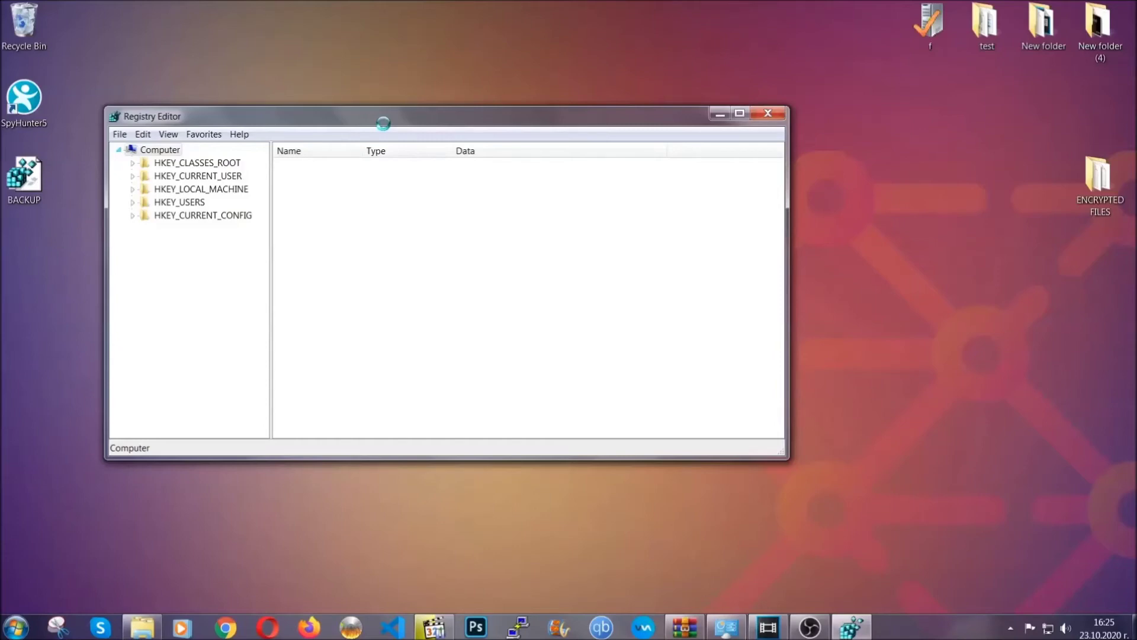
pyautogui.moveTo(384, 126); pyautogui.dragTo(499, 164)
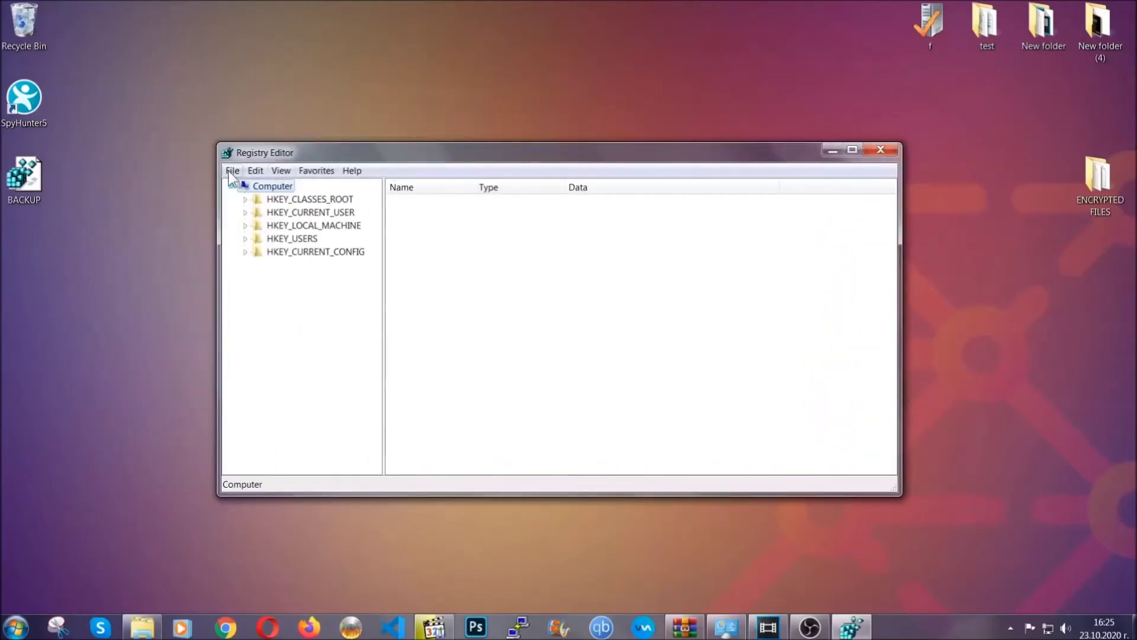
pyautogui.click(233, 171)
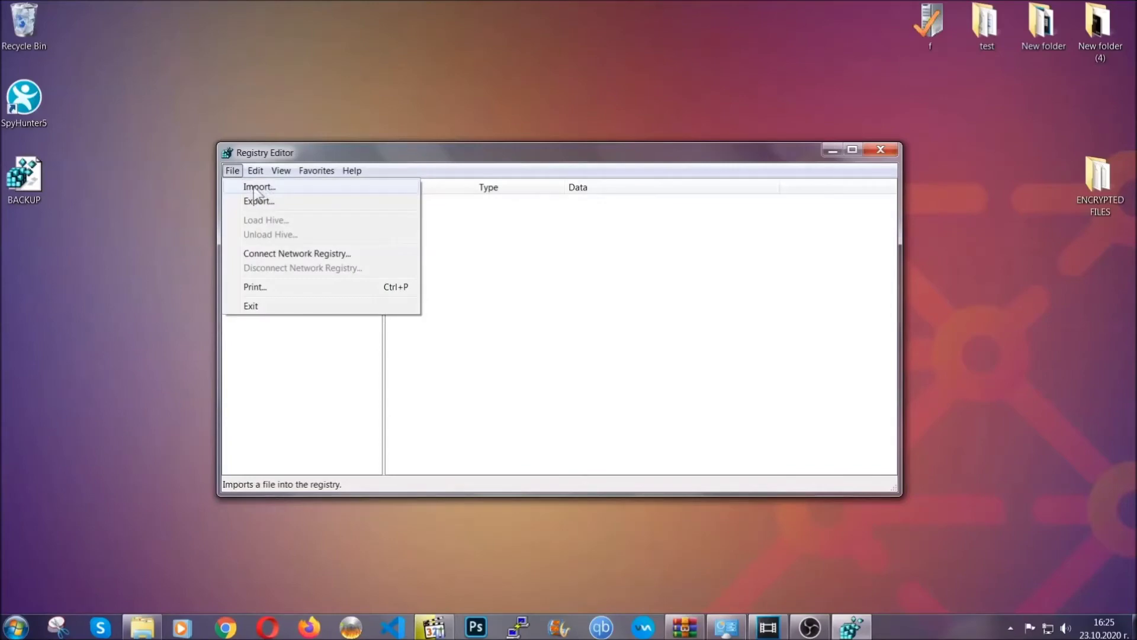
pyautogui.click(233, 171)
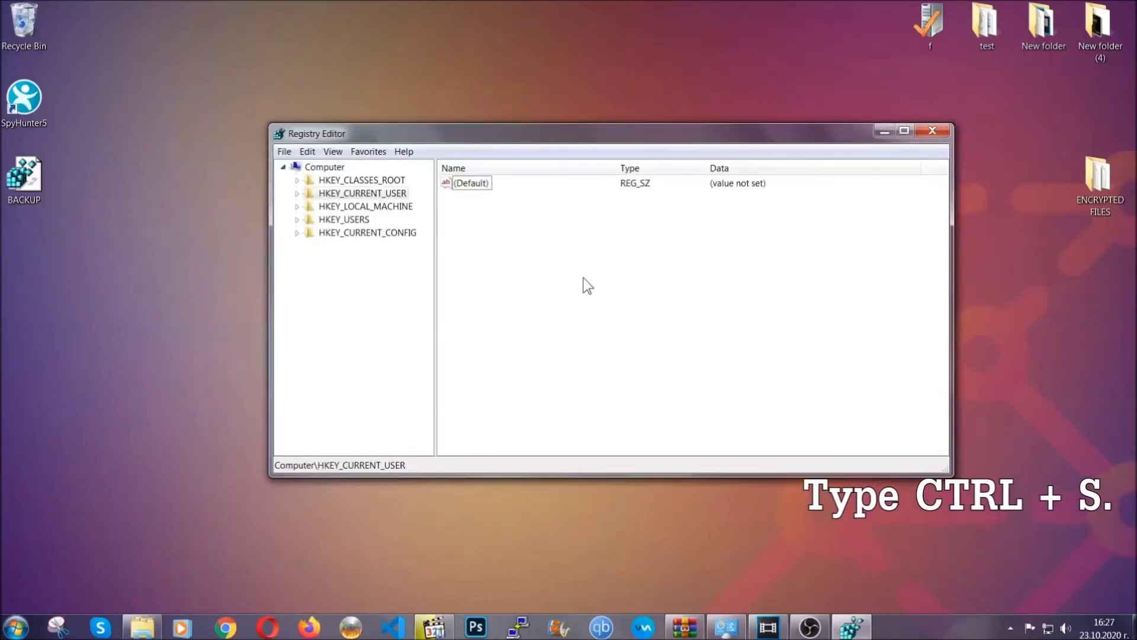
# Step: Find the RunOnce key, then select HKEY_CURRENT_USER's Run key to view its values
pyautogui.hotkey('ctrl', 'f')
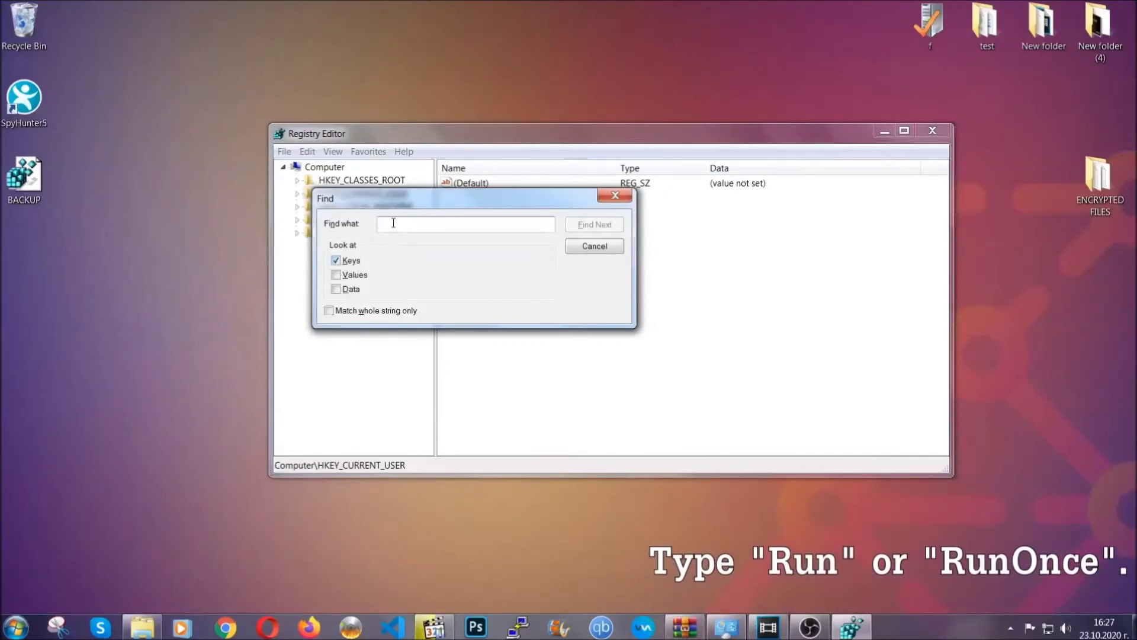
pyautogui.write('RunO')
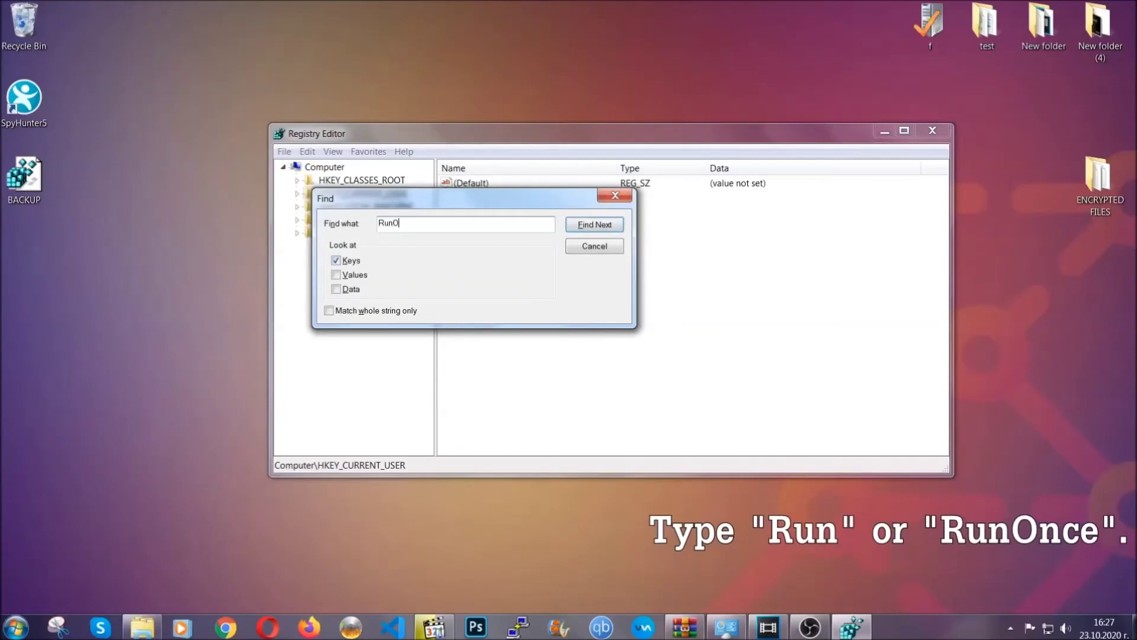
pyautogui.write('nce')
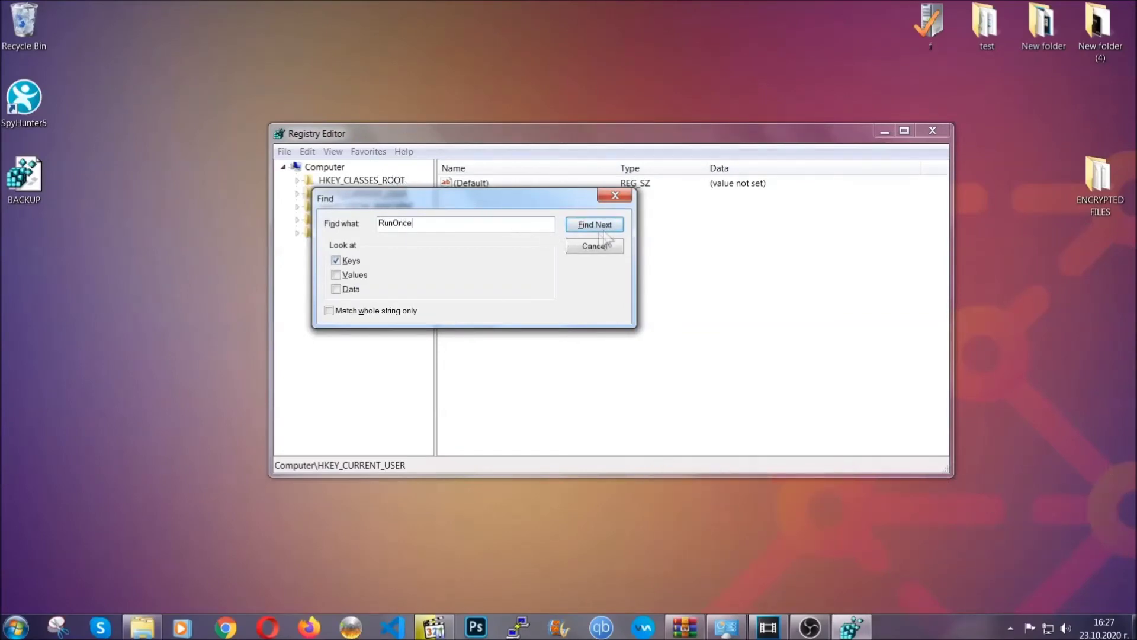
pyautogui.click(609, 232)
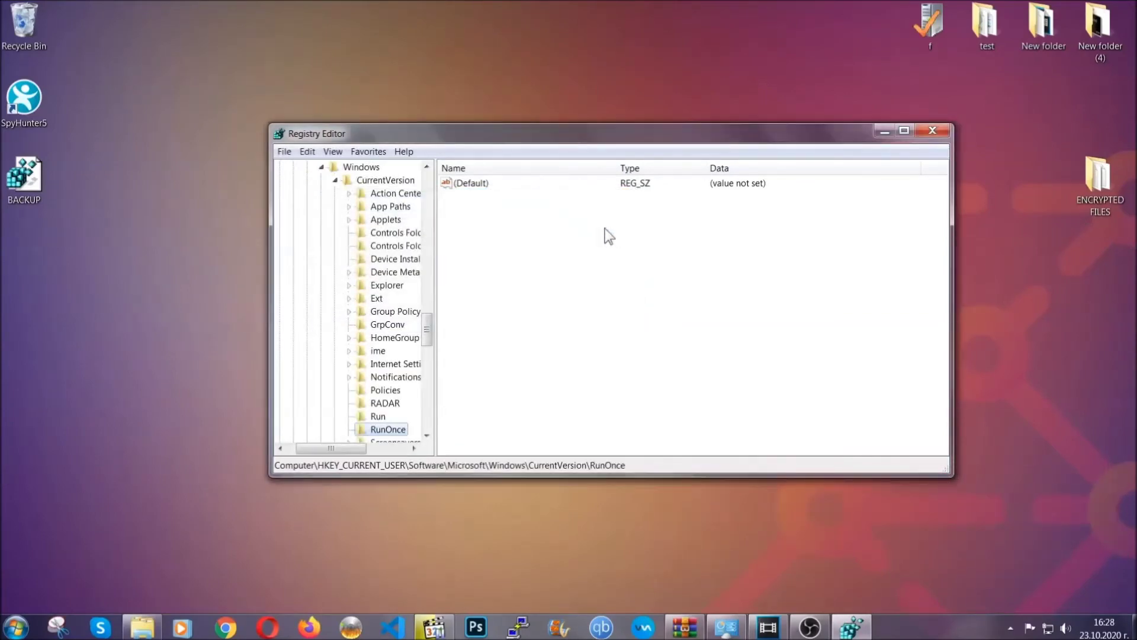
pyautogui.moveTo(427, 329); pyautogui.dragTo(429, 346)
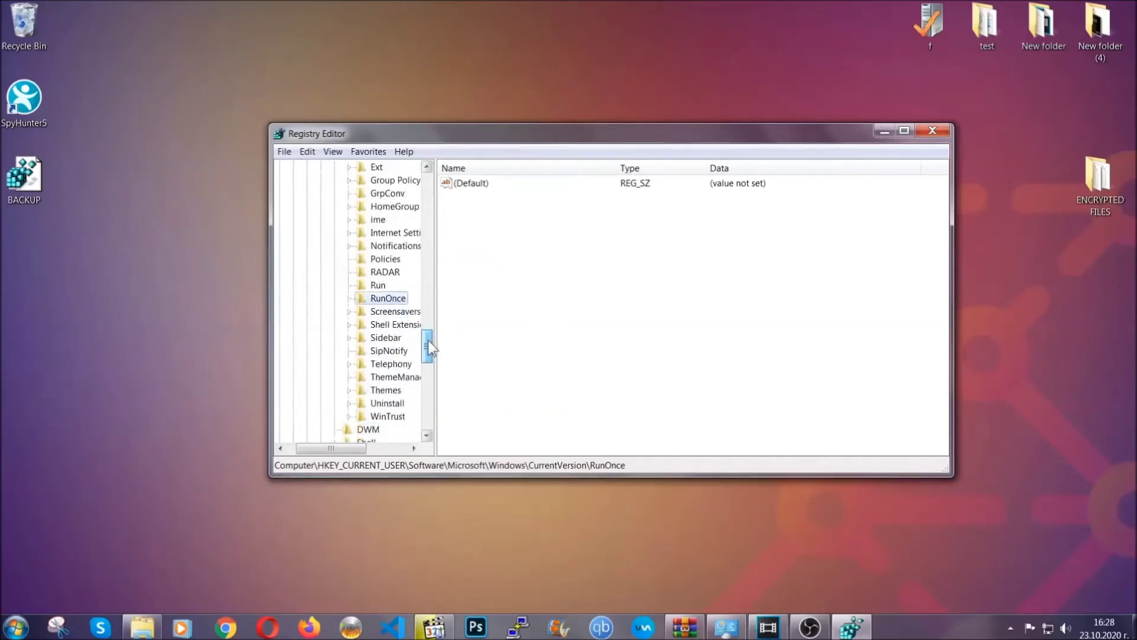
pyautogui.click(378, 285)
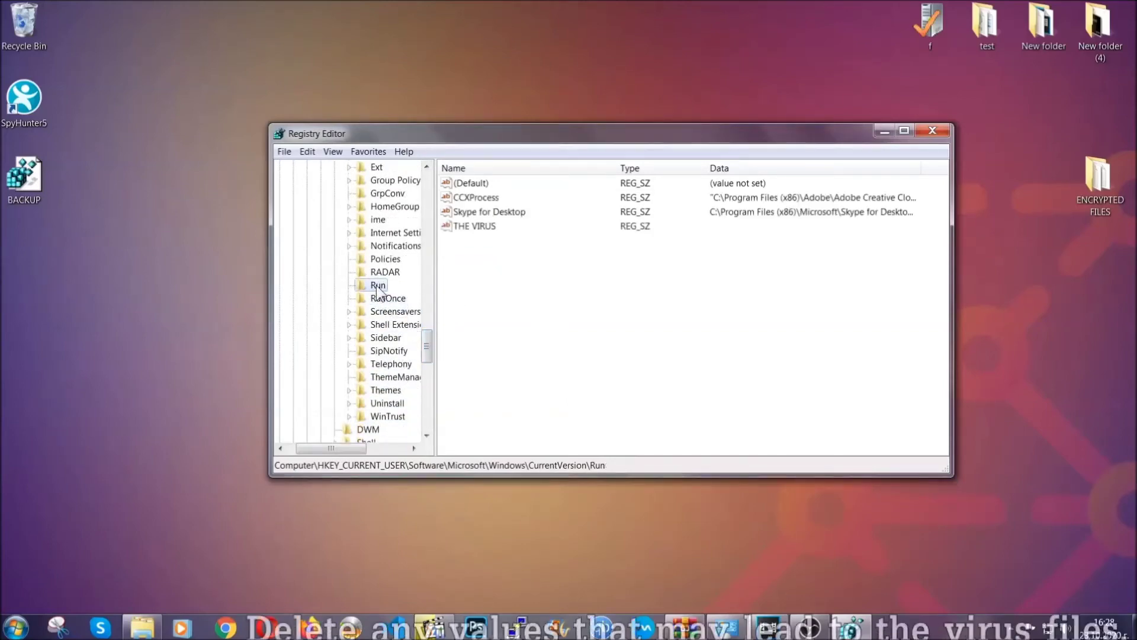
# Step: Delete THE VIRUS startup value from the Run key and confirm
pyautogui.click(468, 230)
pyautogui.rightClick(468, 229)
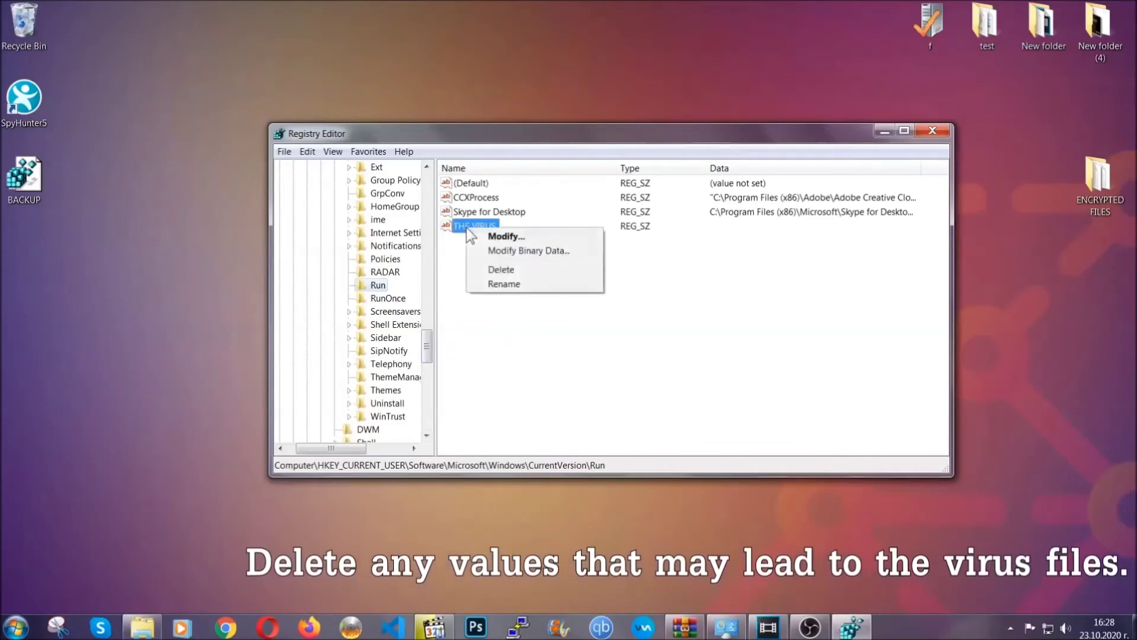
pyautogui.click(498, 269)
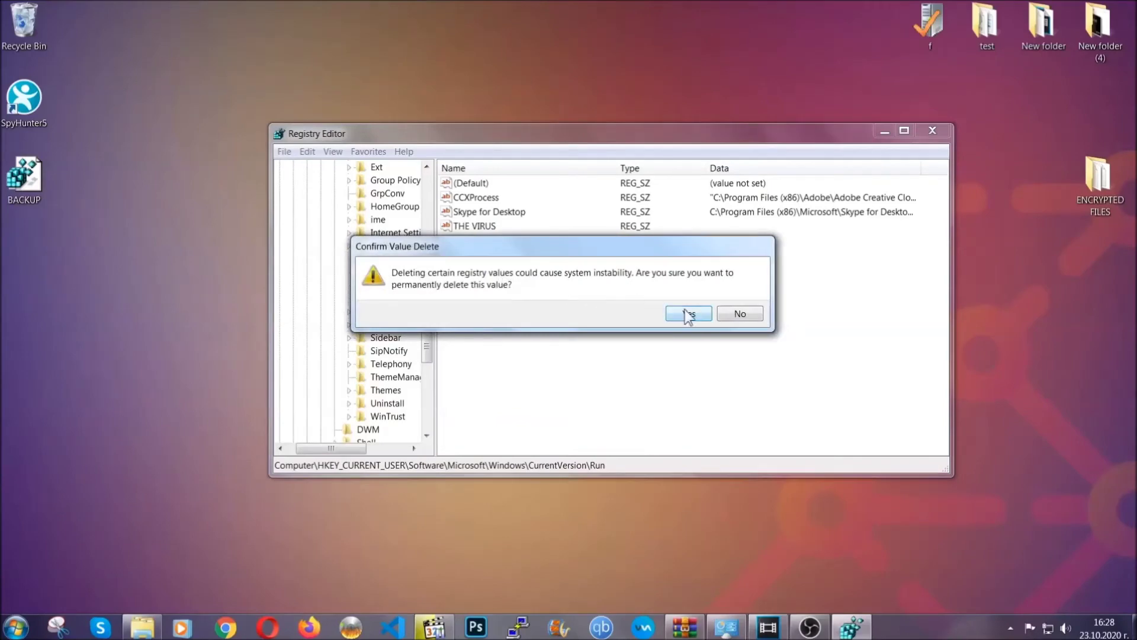
pyautogui.click(688, 315)
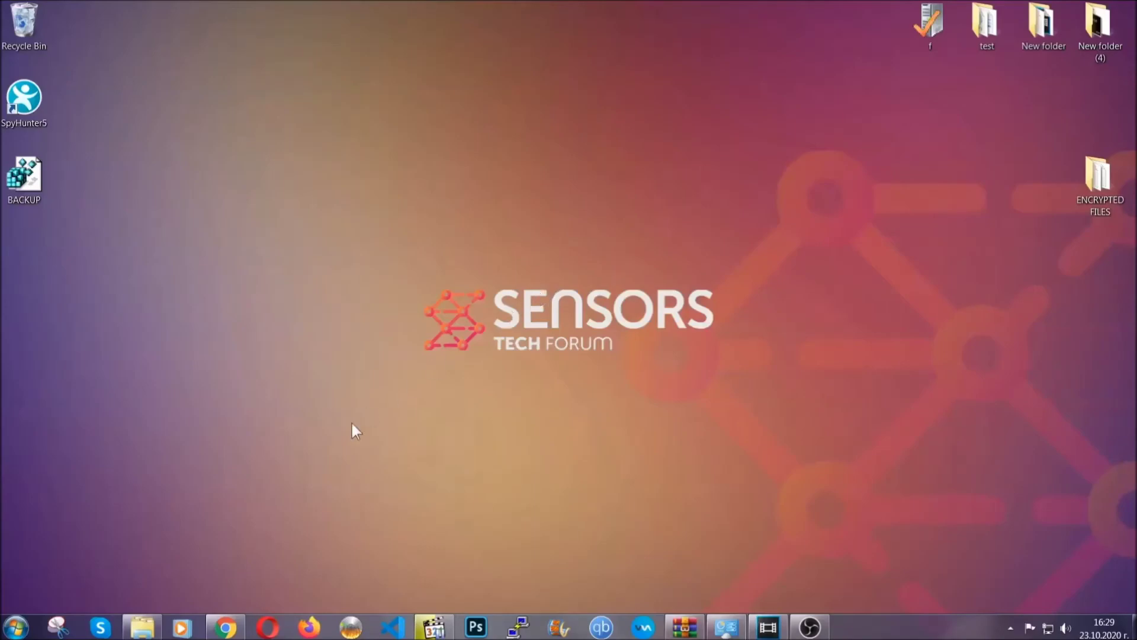
# Step: Bring up the ransomware file-recovery article in Chrome and expand Method 2, Windows Backup
pyautogui.click(227, 628)
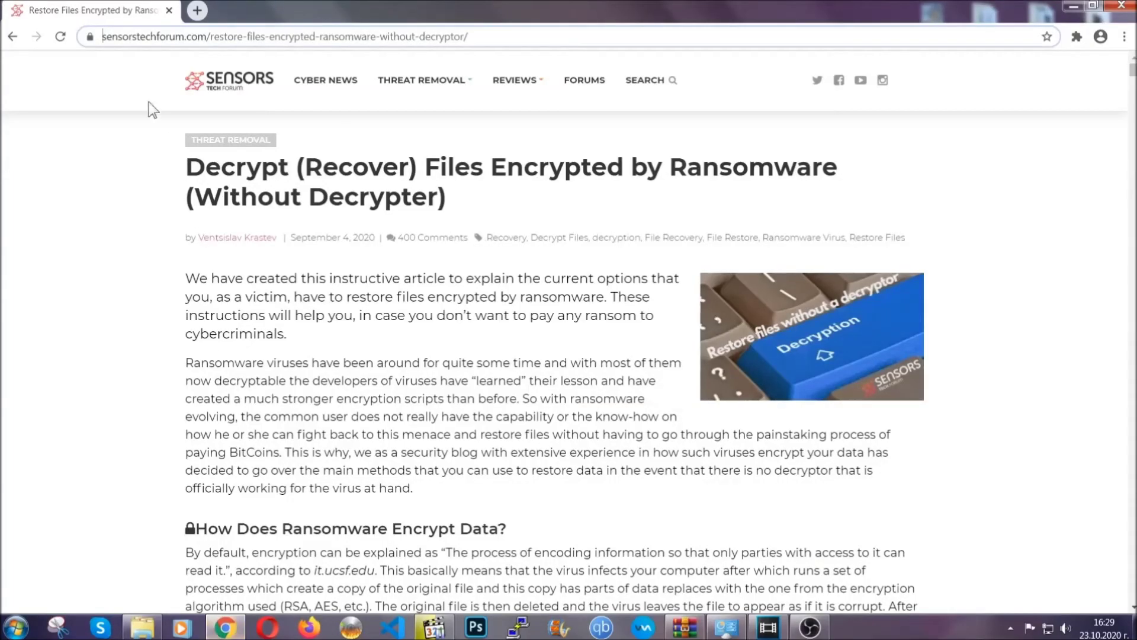
pyautogui.click(111, 36)
pyautogui.moveTo(103, 36); pyautogui.dragTo(512, 42)
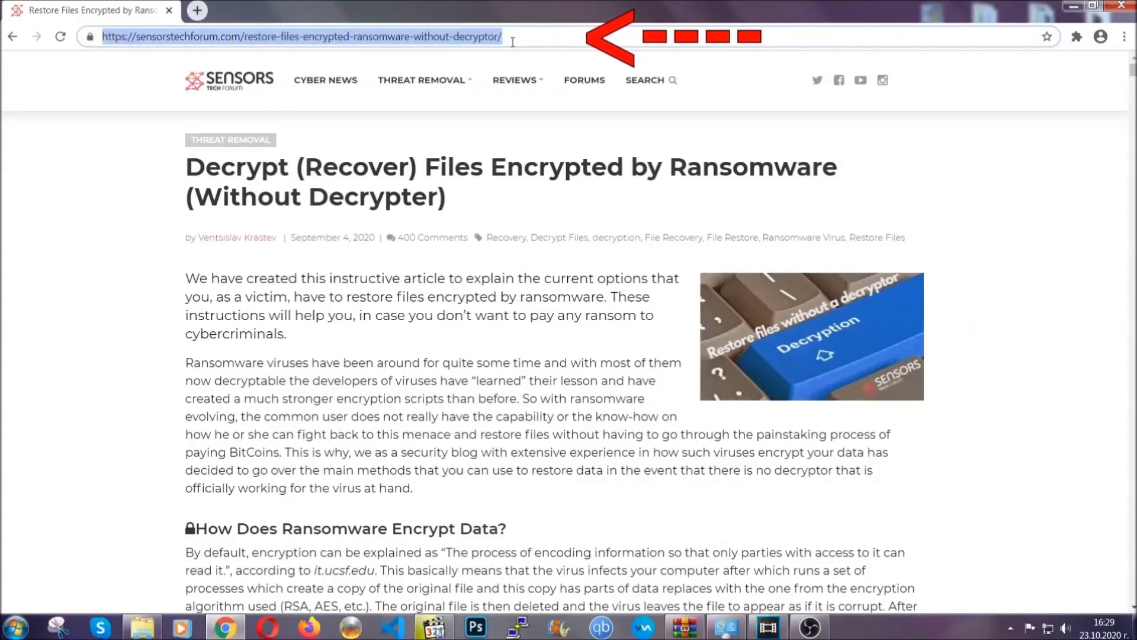
pyautogui.moveTo(515, 80)
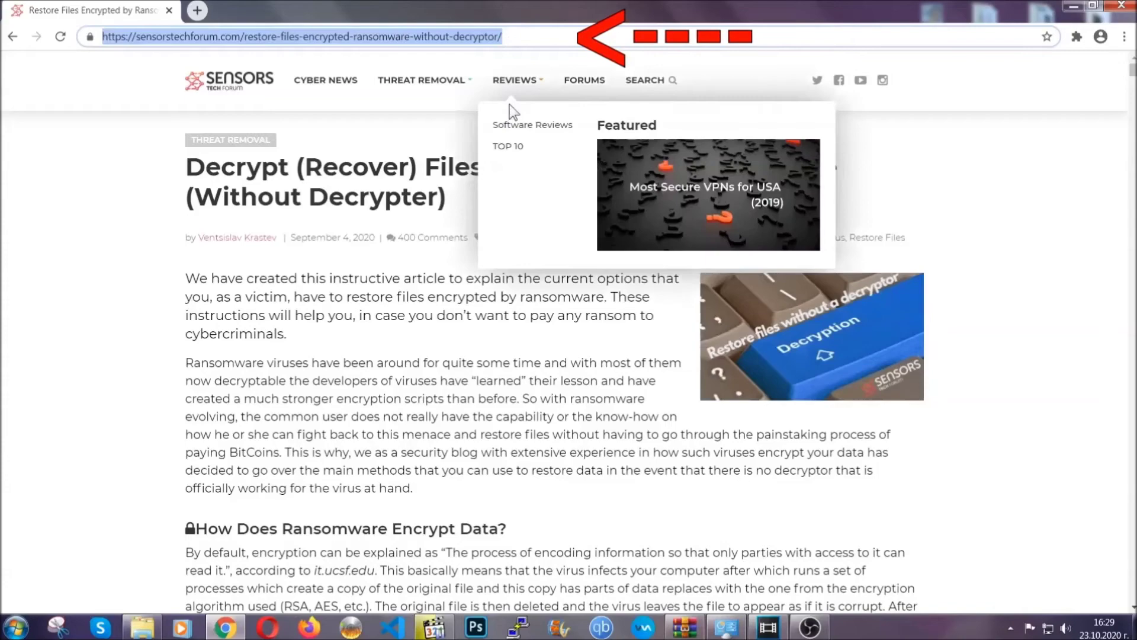
pyautogui.scroll(-3, 585, 325)
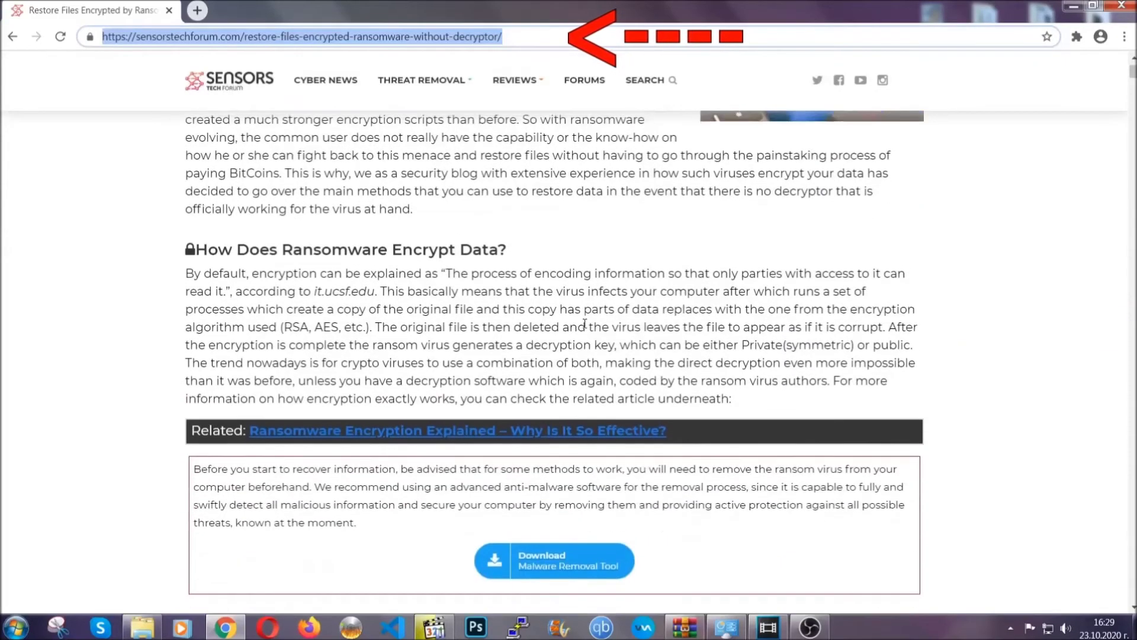
pyautogui.scroll(-2, 585, 326)
pyautogui.scroll(-1, 584, 325)
pyautogui.scroll(-2, 585, 325)
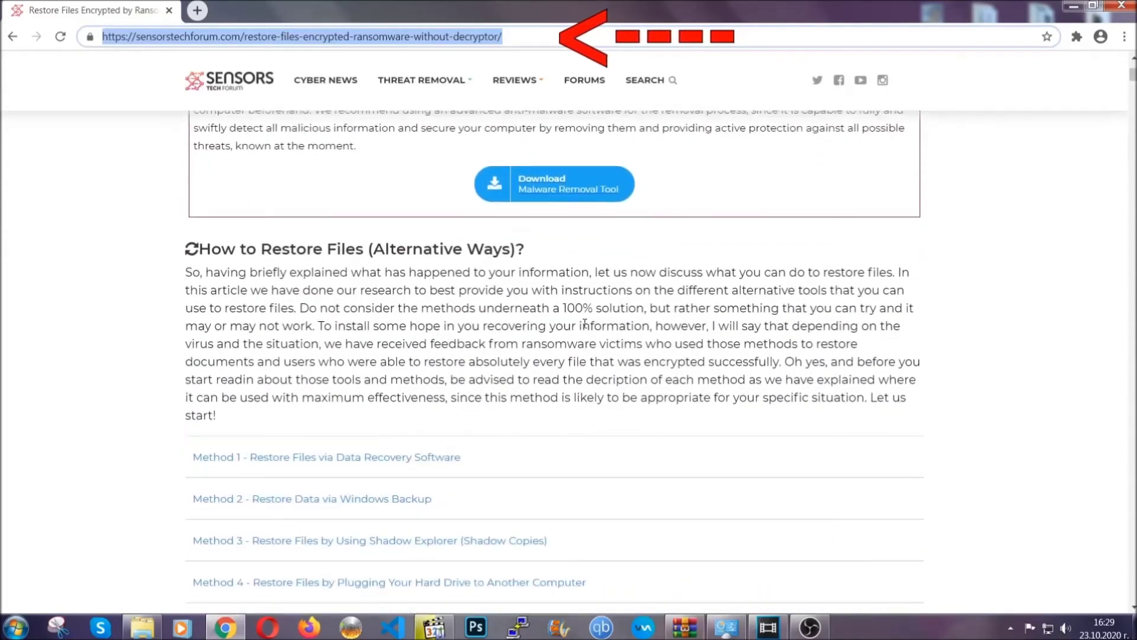
pyautogui.scroll(-1, 584, 325)
pyautogui.scroll(-1, 585, 326)
pyautogui.scroll(-1, 573, 332)
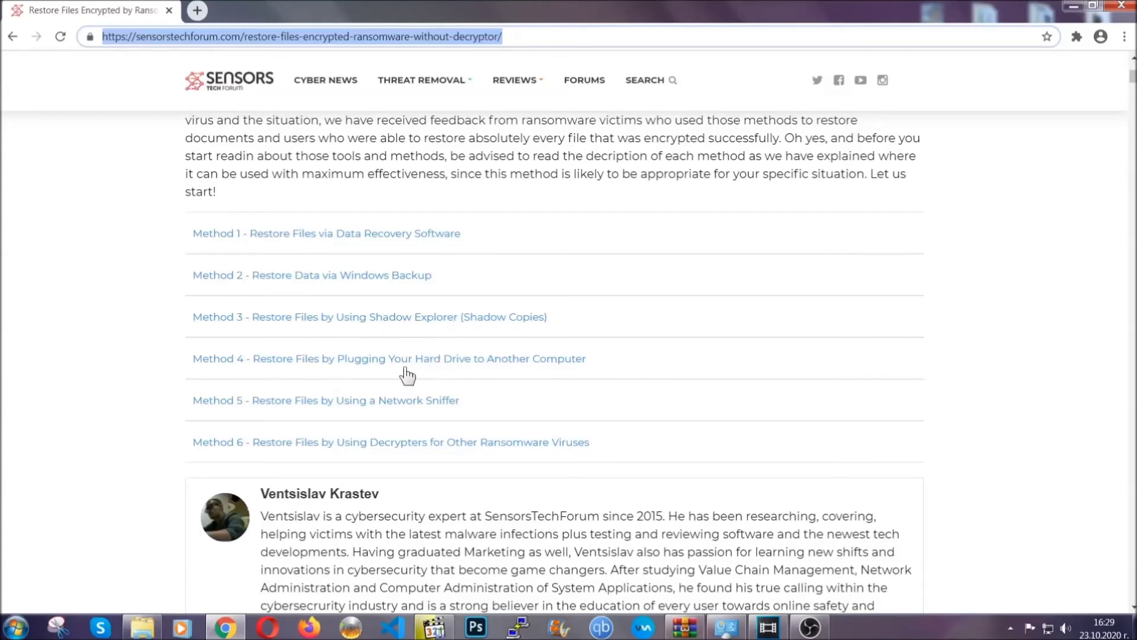
pyautogui.click(350, 274)
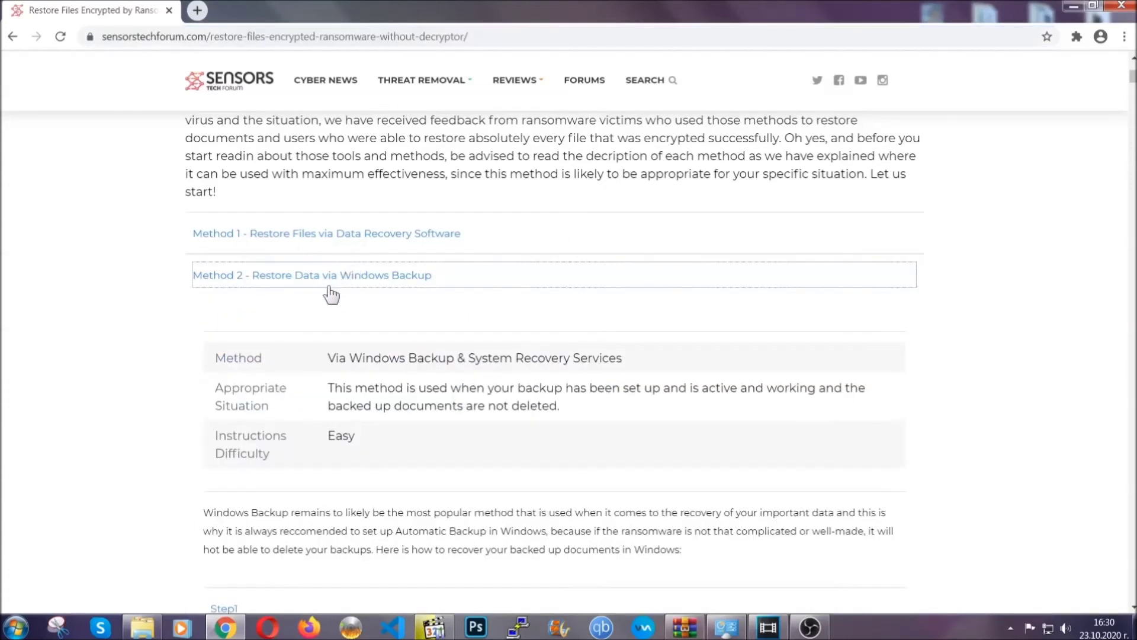
# Step: Expand Windows Backup Steps 1, 2 and 3, then minimize Chrome to the desktop
pyautogui.moveTo(333, 356); pyautogui.dragTo(399, 440)
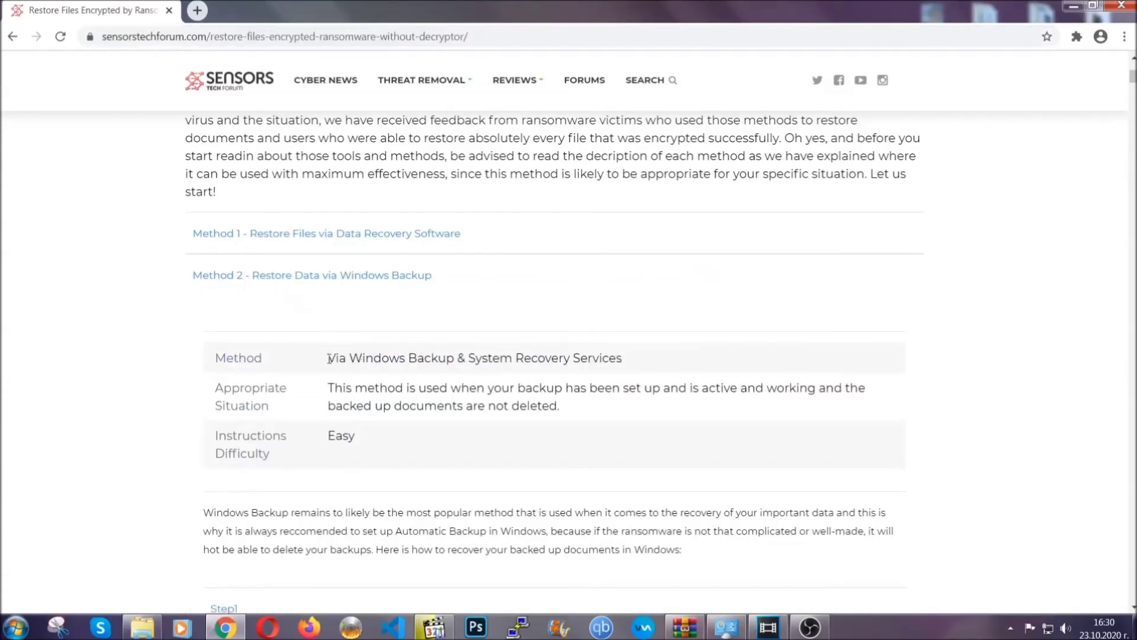
pyautogui.click(403, 453)
pyautogui.scroll(-3, 407, 450)
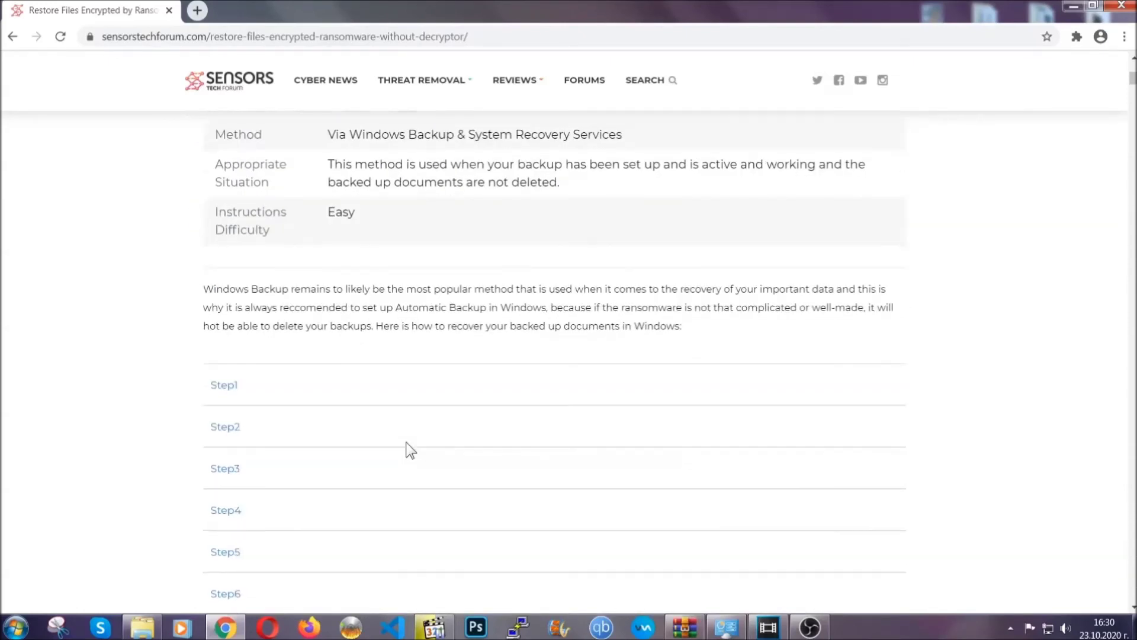
pyautogui.scroll(-1, 406, 443)
pyautogui.click(234, 311)
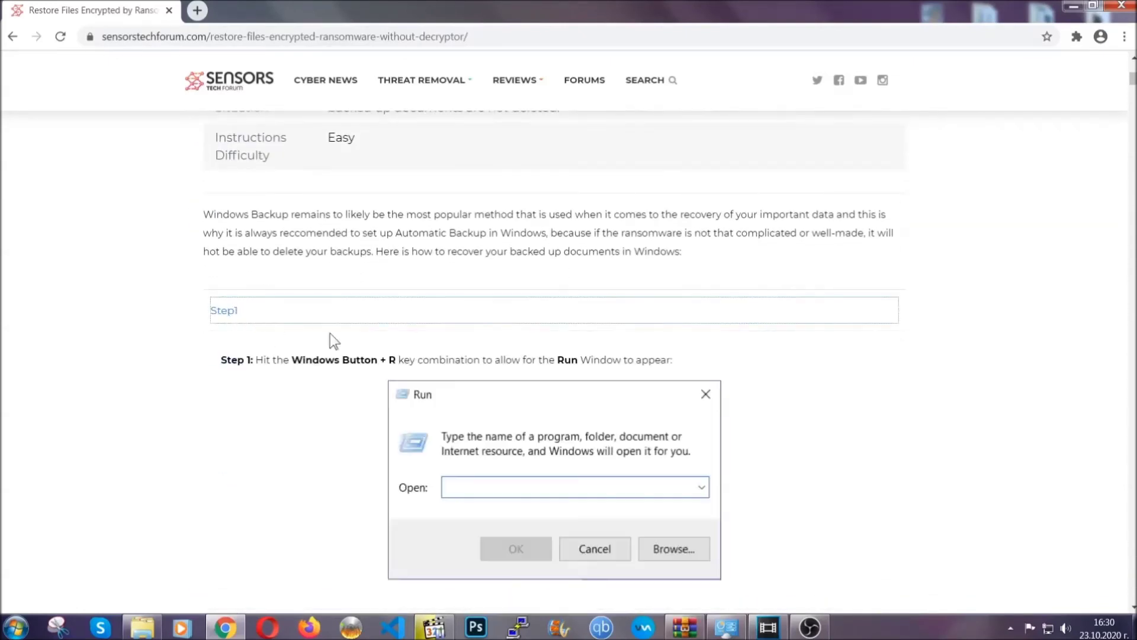
pyautogui.scroll(-3, 534, 369)
pyautogui.click(267, 373)
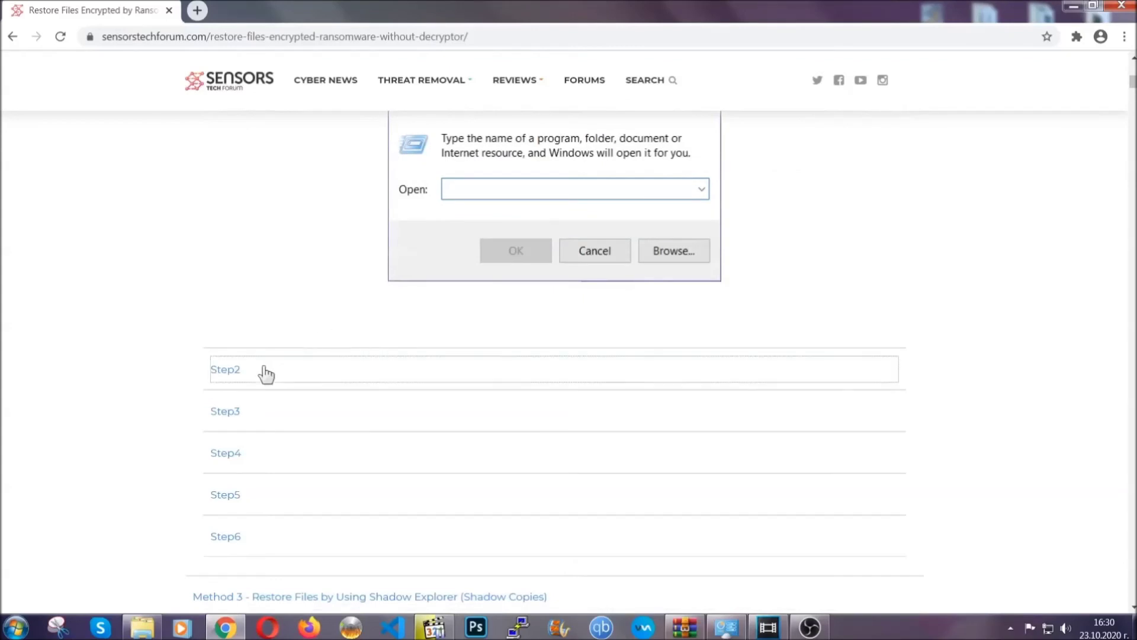
pyautogui.scroll(-3, 480, 378)
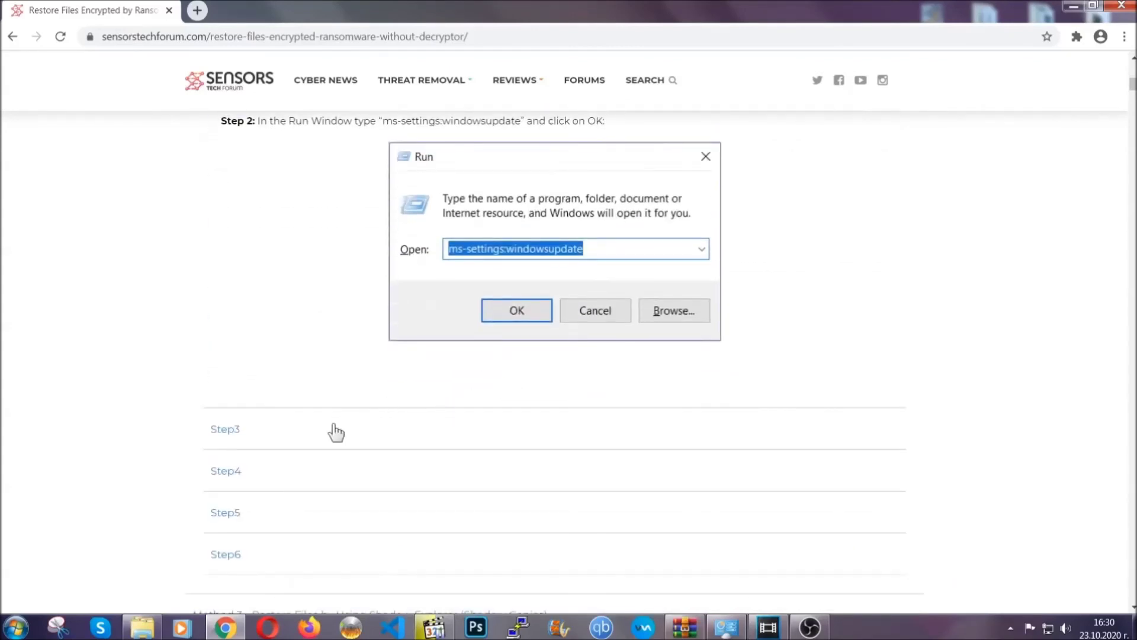
pyautogui.click(336, 432)
pyautogui.scroll(-2, 503, 404)
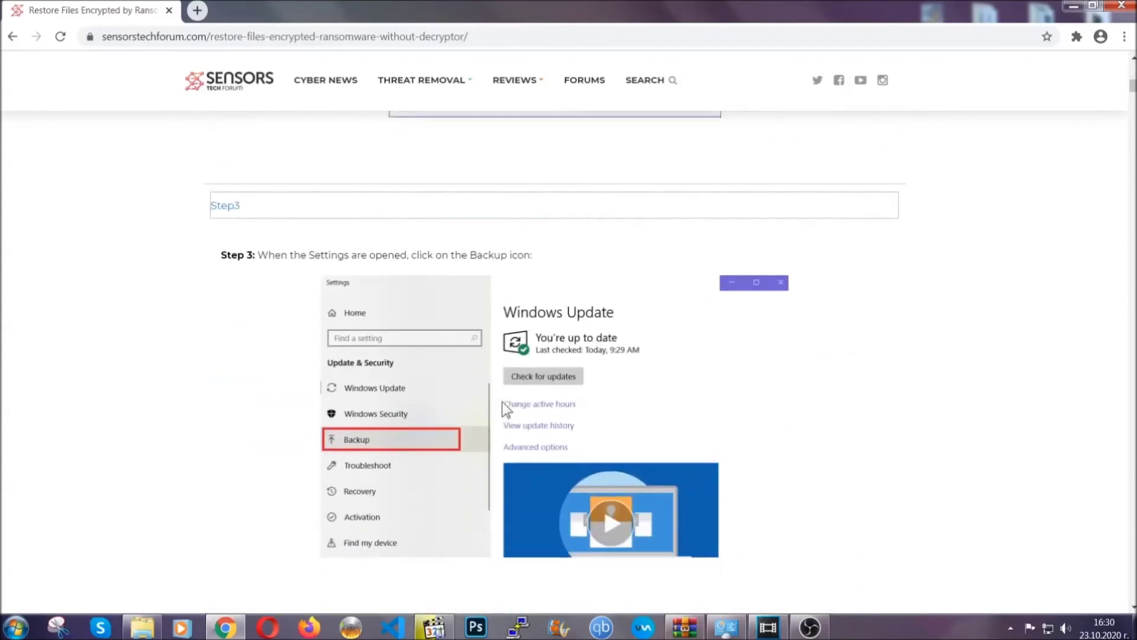
pyautogui.scroll(-2, 503, 405)
pyautogui.scroll(-1, 500, 406)
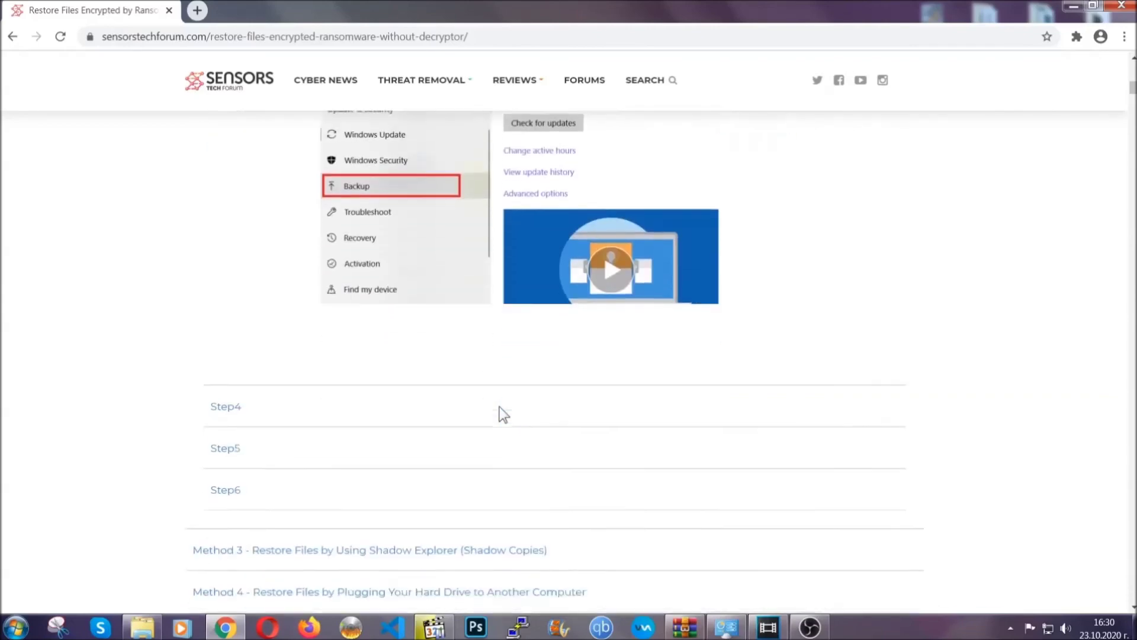
pyautogui.scroll(-1, 499, 408)
pyautogui.scroll(-2, 500, 408)
pyautogui.scroll(-1, 500, 409)
pyautogui.scroll(-1, 500, 408)
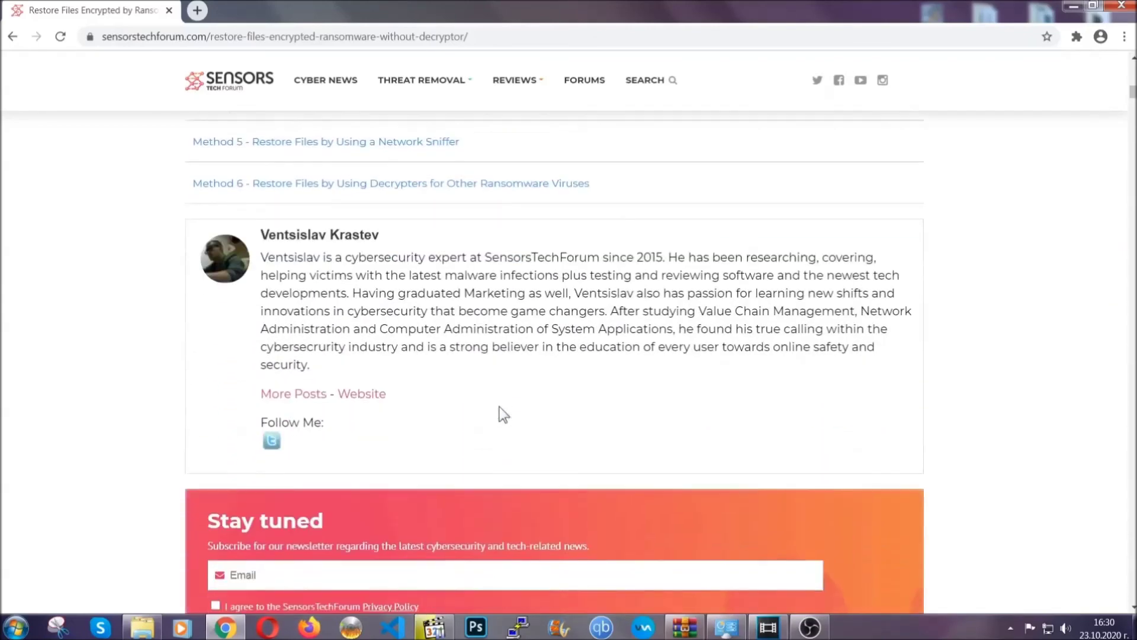
pyautogui.scroll(3, 499, 408)
pyautogui.scroll(5, 499, 409)
pyautogui.scroll(5, 499, 408)
pyautogui.scroll(5, 496, 423)
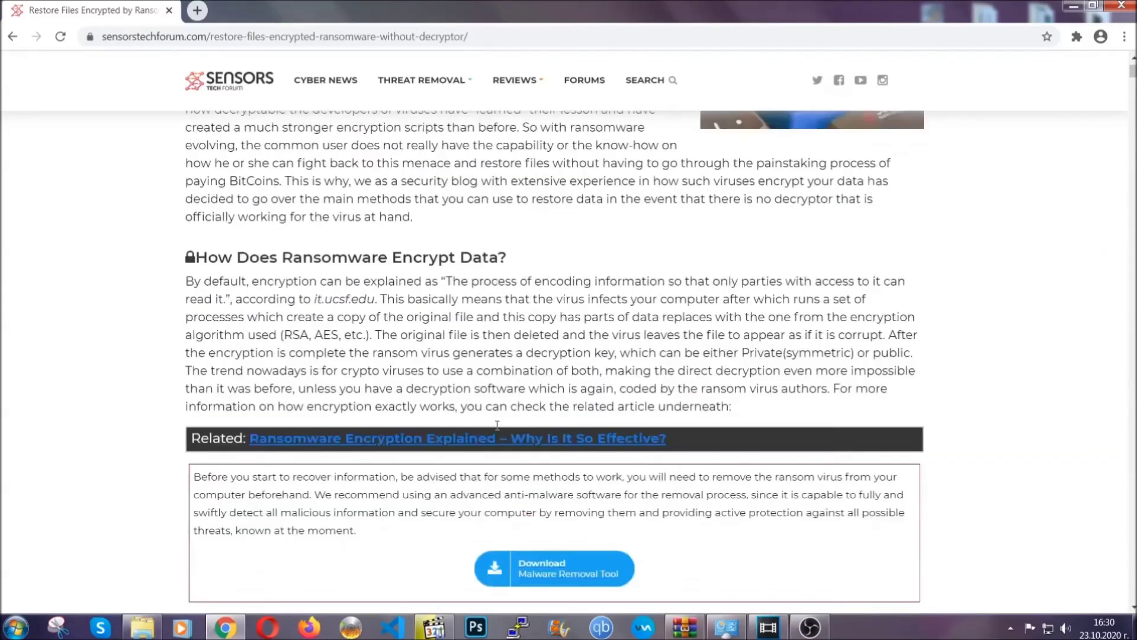
pyautogui.scroll(3, 497, 424)
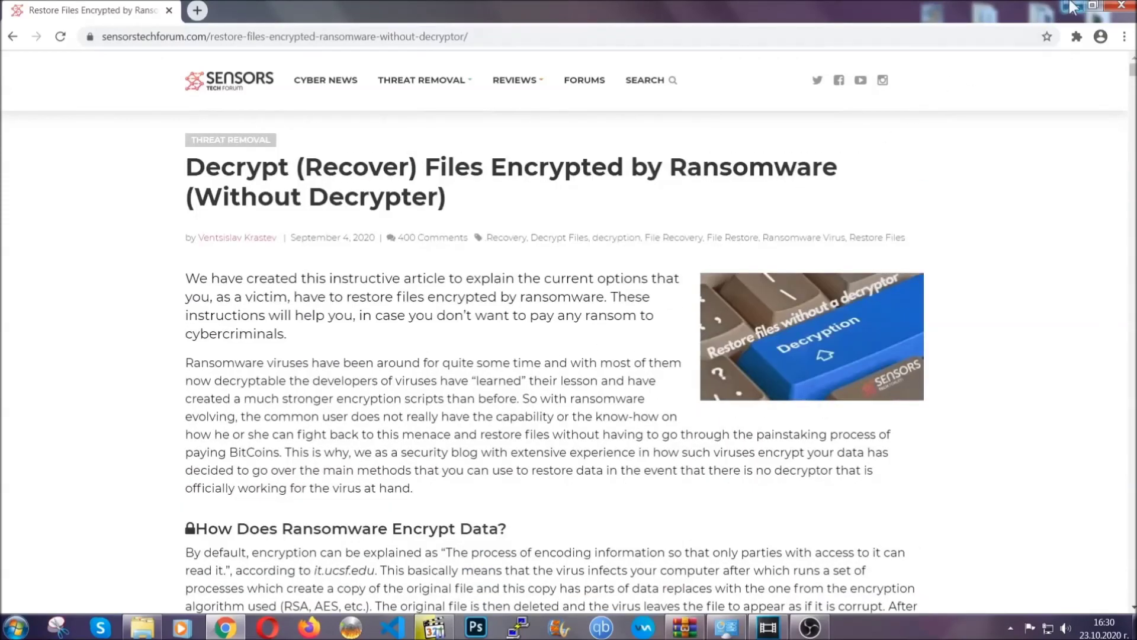
pyautogui.click(1073, 8)
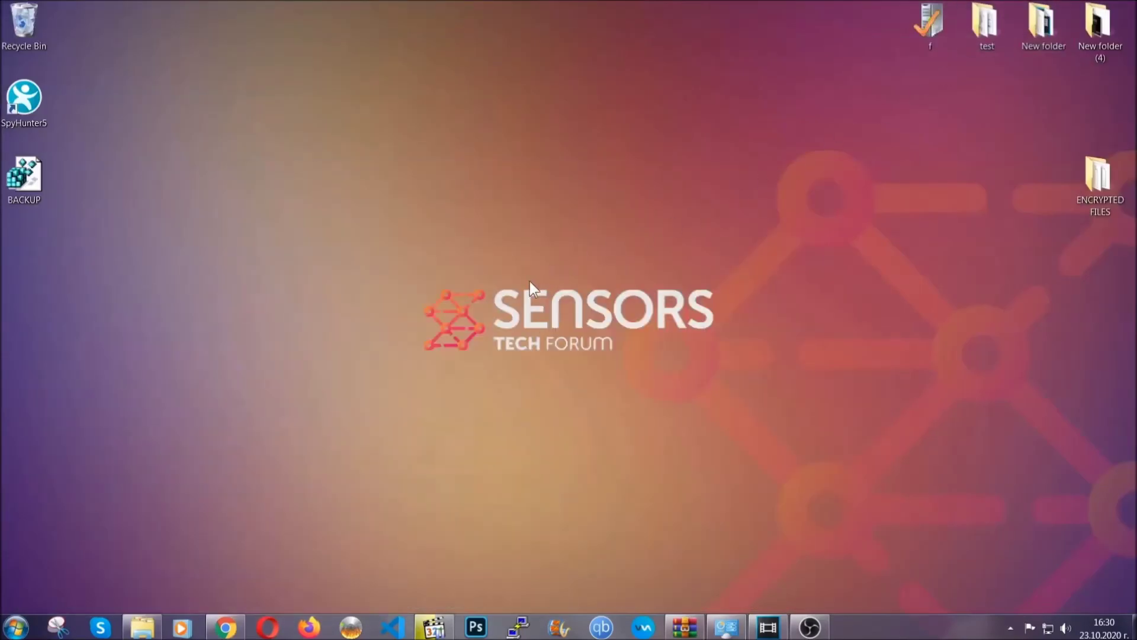